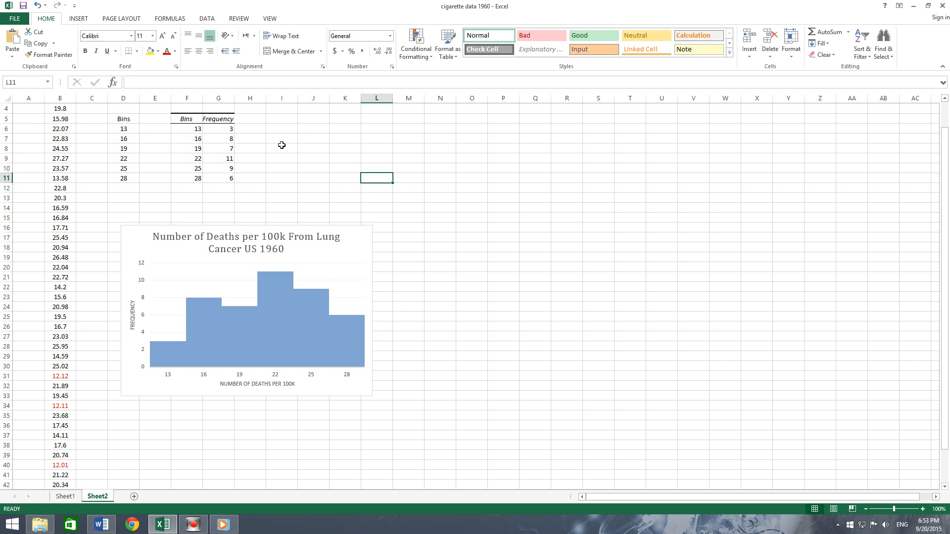
Step: Examine the LUNG data, the bin and frequency tables, and the lung cancer histogram on Sheet2
scroll(282, 147, "up", 1)
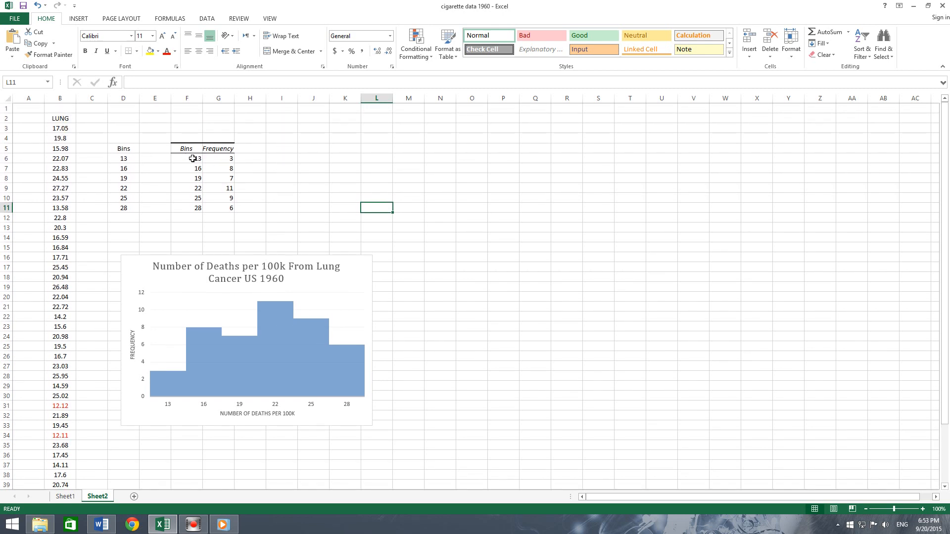
scroll(86, 145, "down", 2)
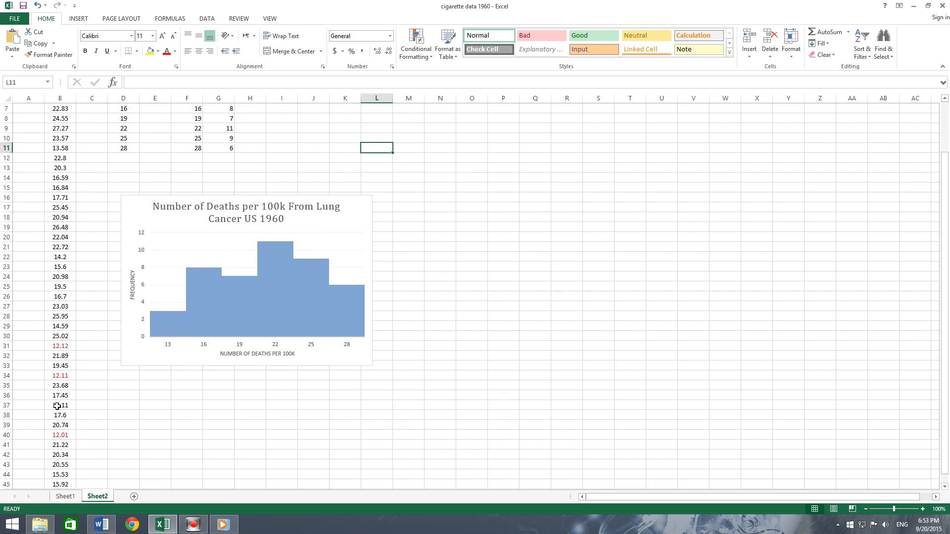
scroll(271, 186, "up", 2)
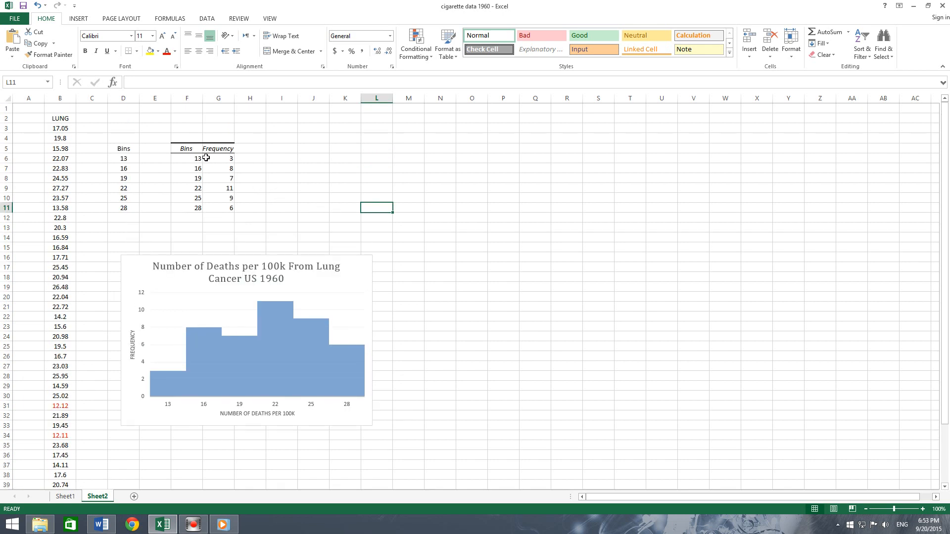
scroll(82, 396, "down", 1)
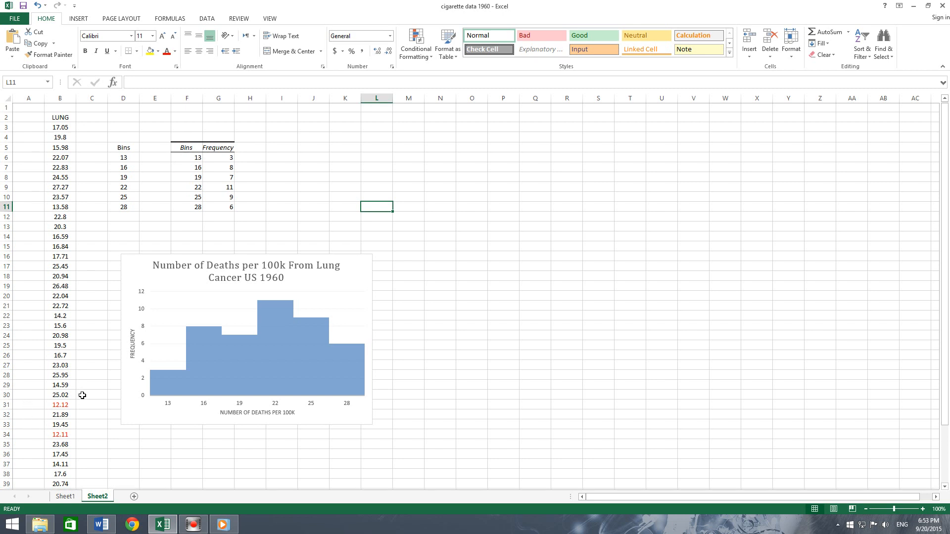
scroll(82, 395, "down", 1)
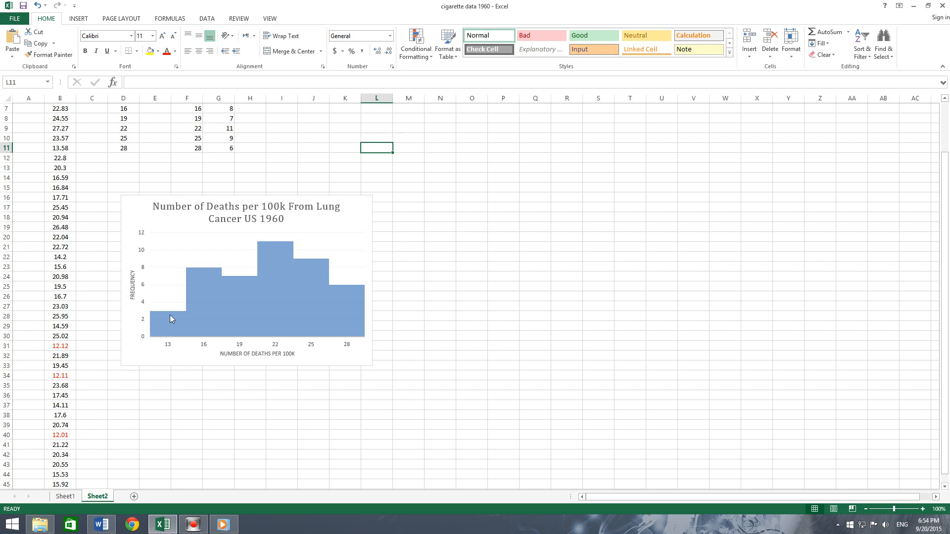
mouse_move(159, 320)
scroll(254, 169, "up", 2)
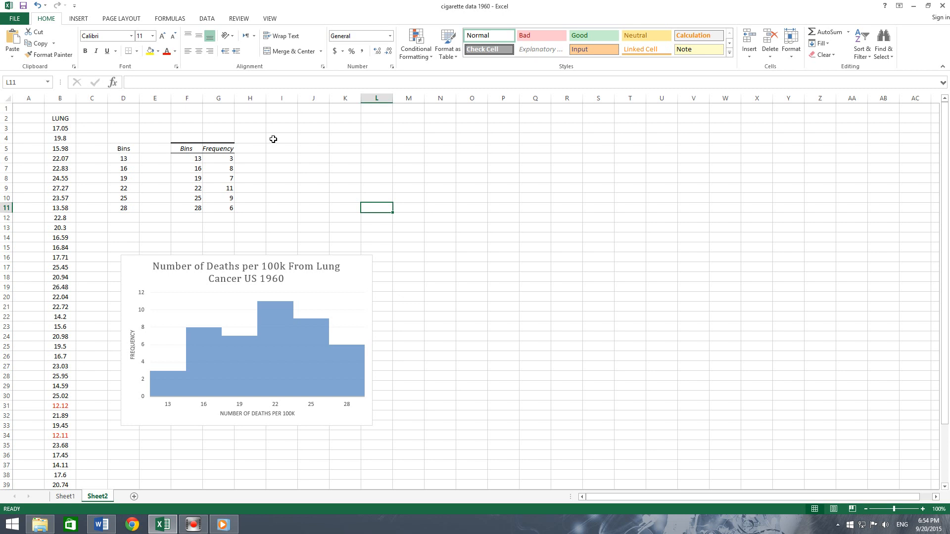
Step: Enter the column headers LB, UB and Mid Pt in cells J5, K5 and L5
left_click(316, 151)
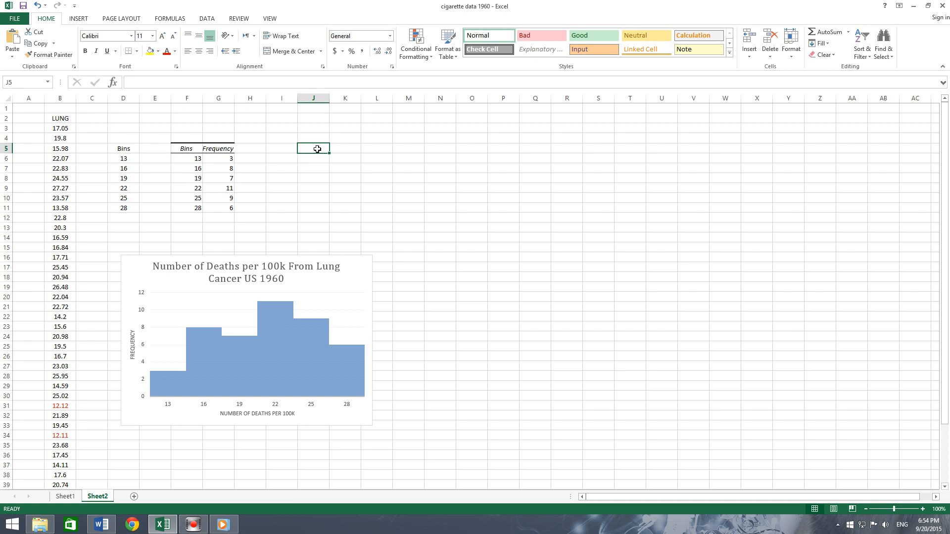
type("LB")
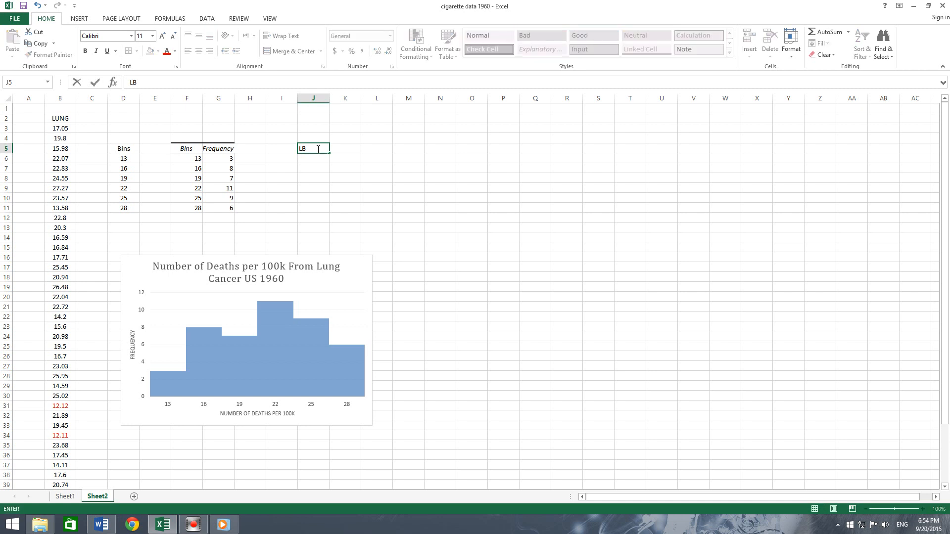
key("Tab")
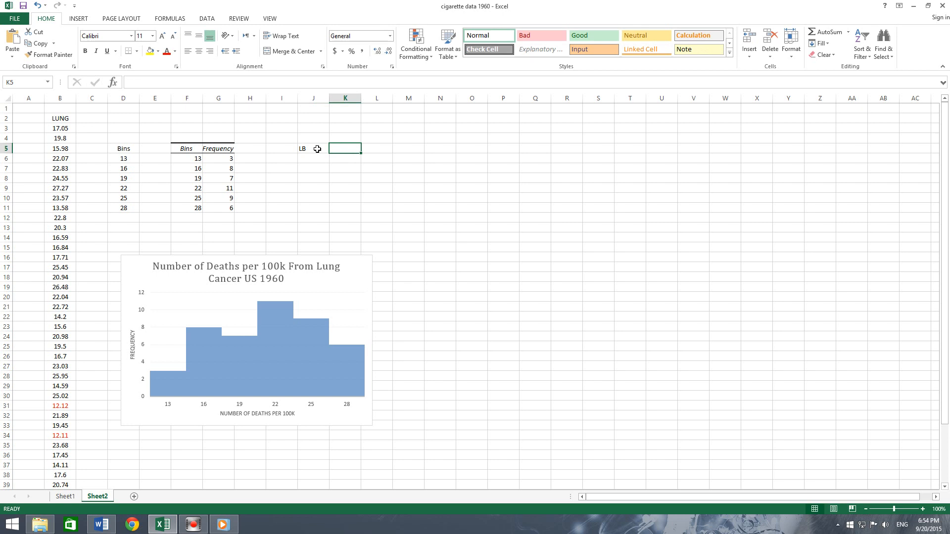
type("U")
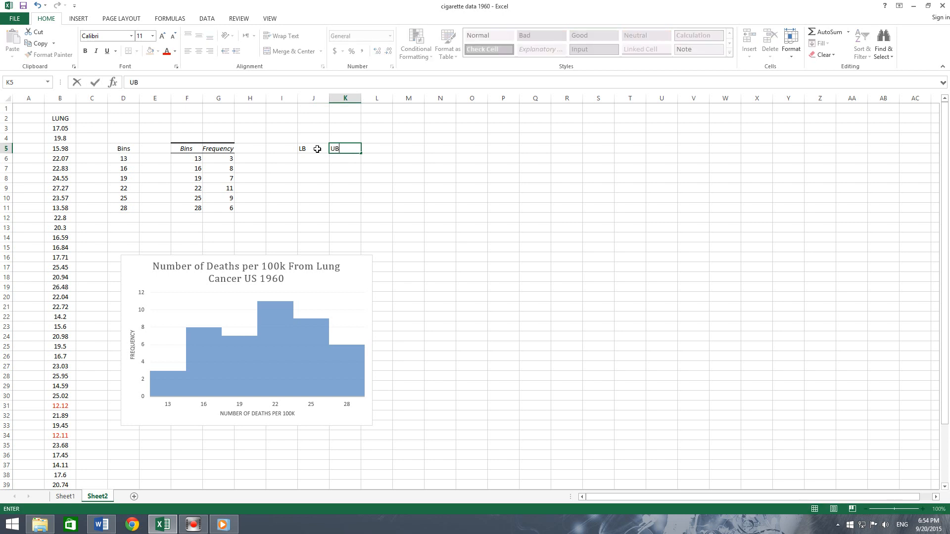
type("B")
key("Tab")
type("M")
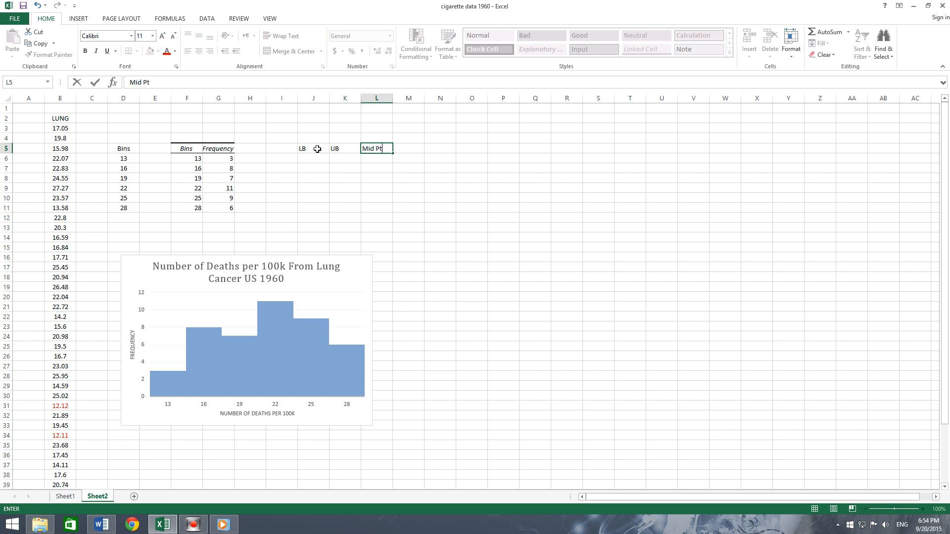
left_click(339, 160)
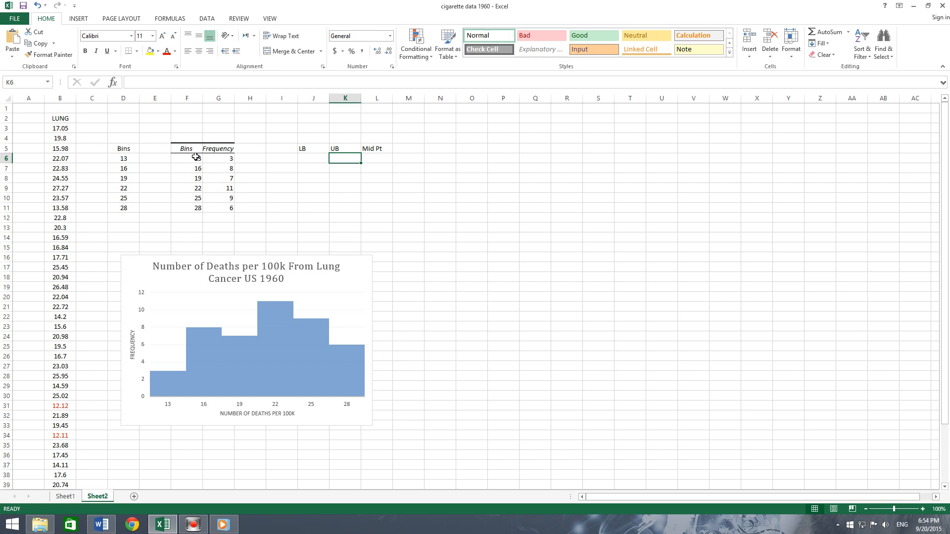
Step: Copy the bin values from F6:F11 into the UB column starting at K6 and center them
left_click_drag(196, 157, 202, 213)
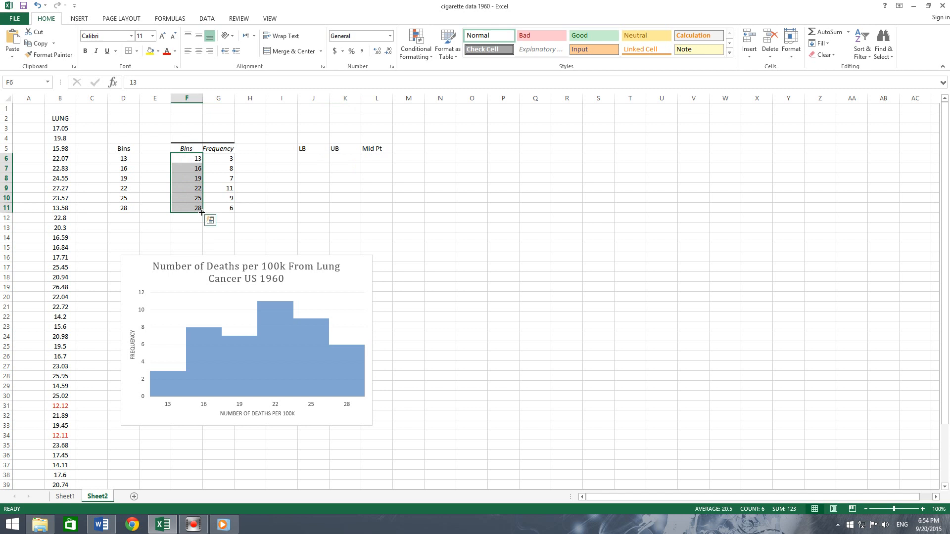
key("ctrl+c")
left_click(343, 157)
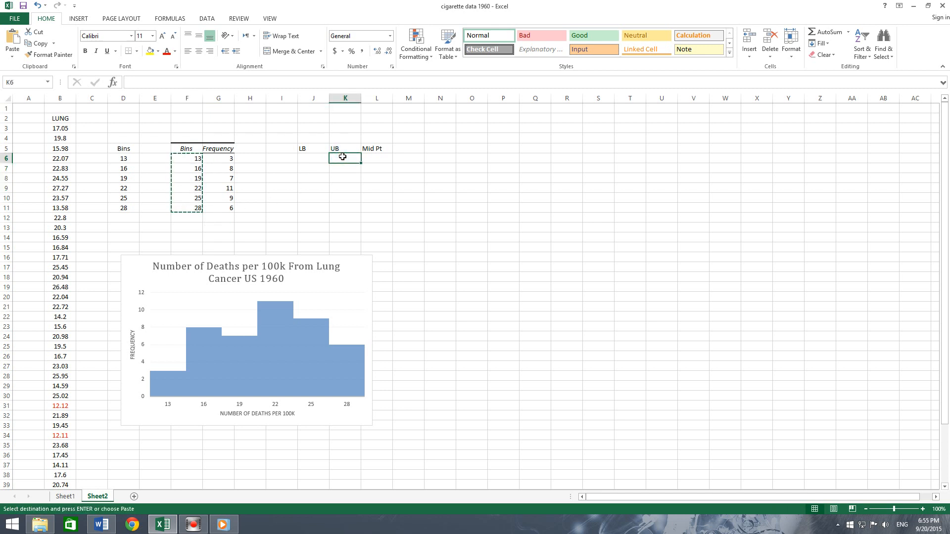
key("ctrl+v")
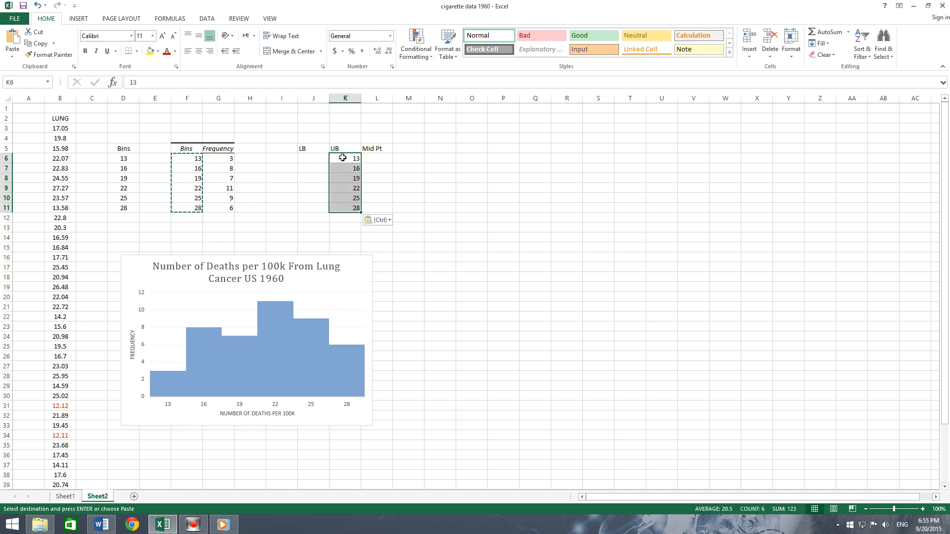
left_click(198, 51)
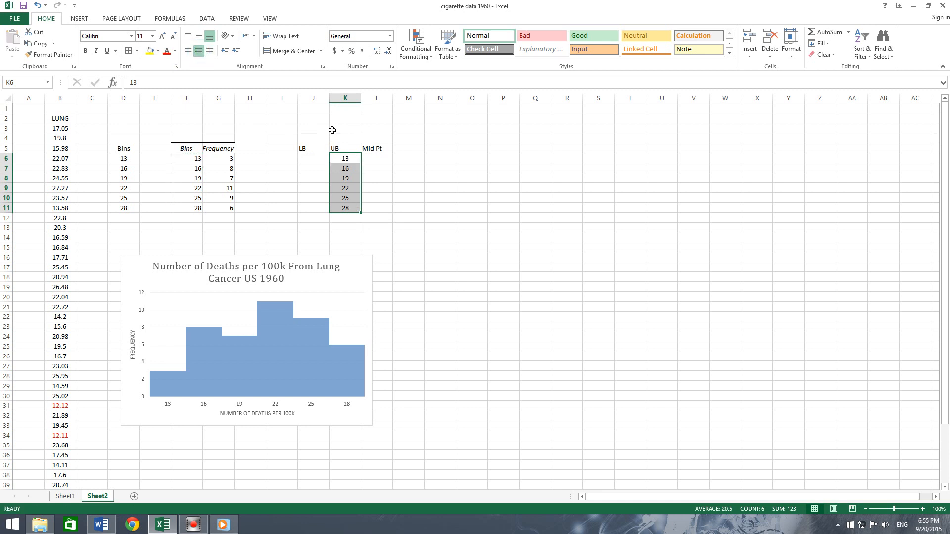
Step: Enter the first two lower bounds in the LB column: 10 in J6 and 13 in J7
left_click(310, 157)
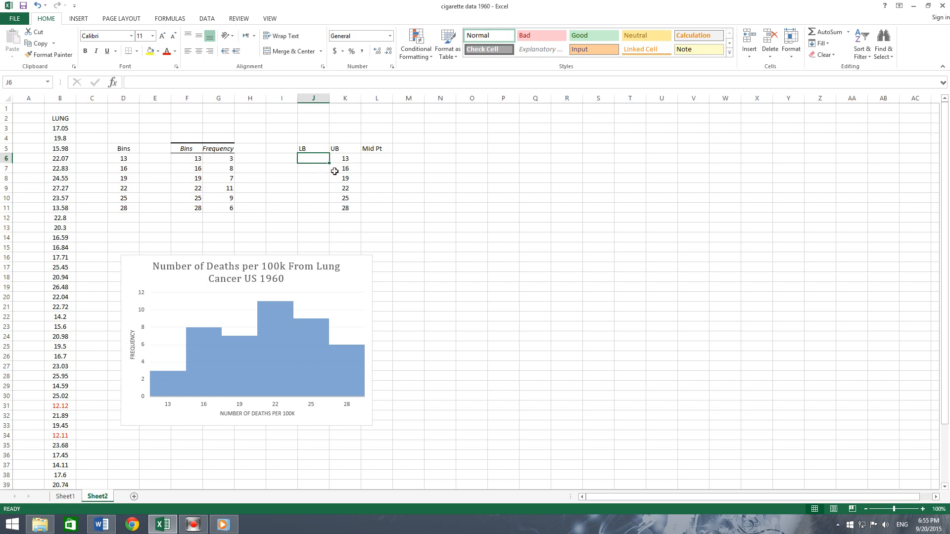
left_click(319, 170)
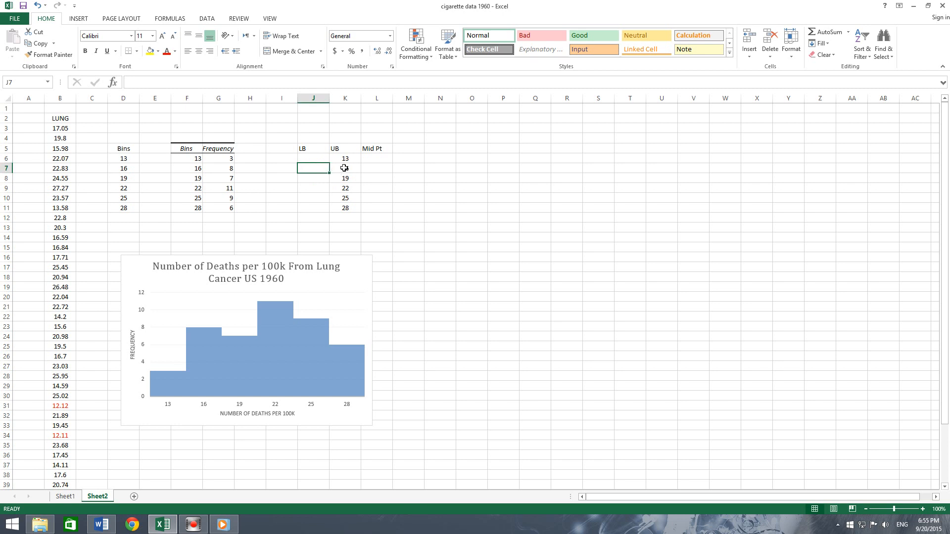
left_click(310, 170)
double_click(310, 171)
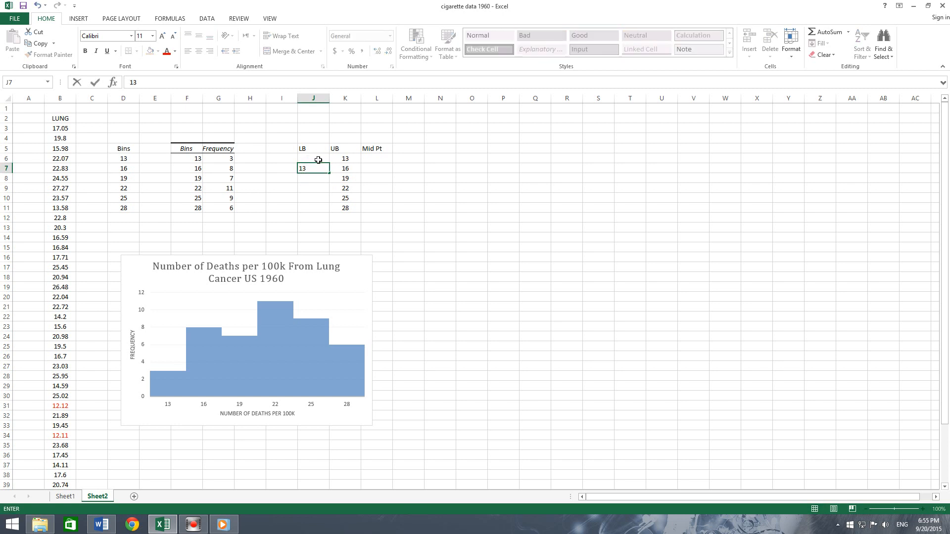
left_click(318, 160)
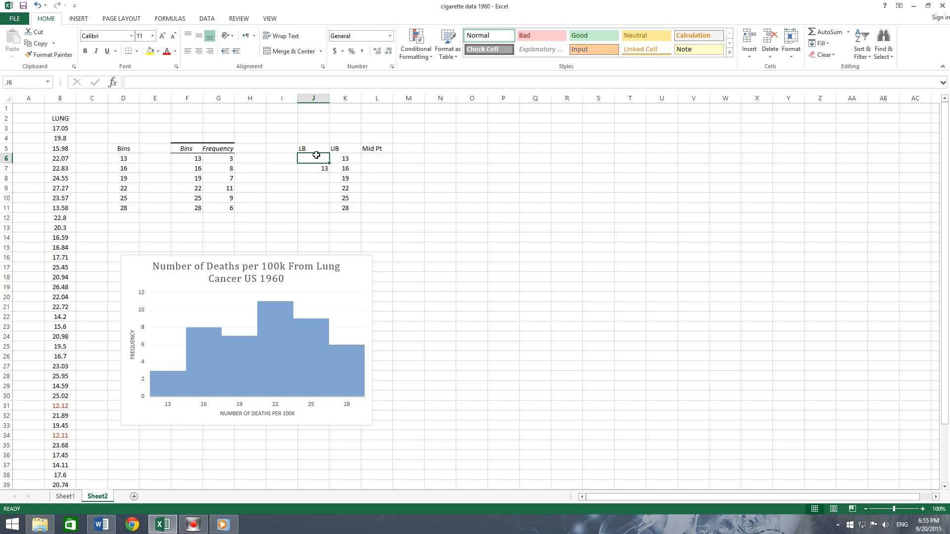
type("10")
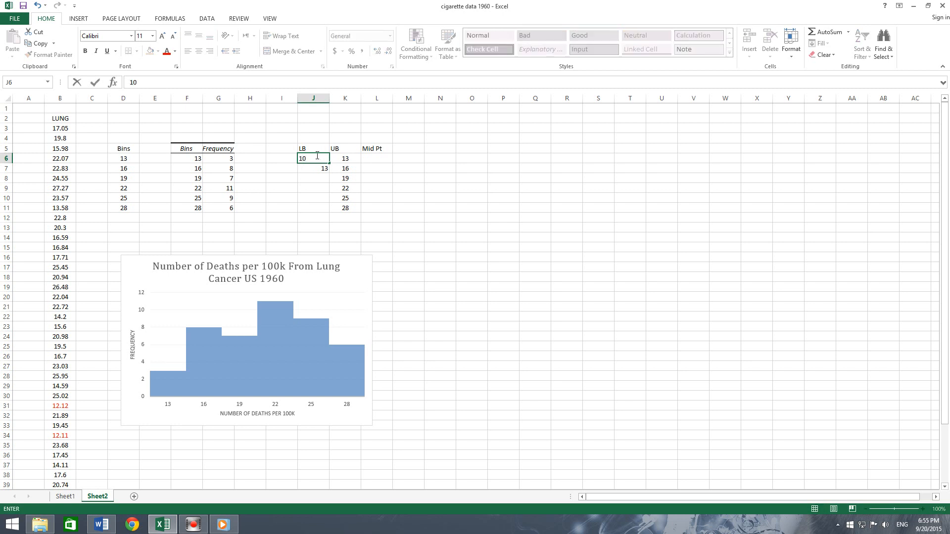
key("Return")
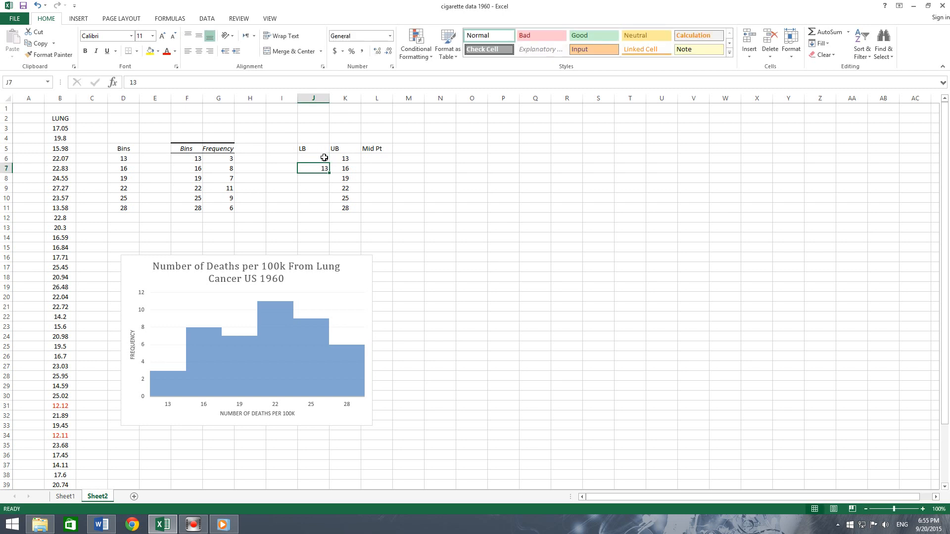
Step: Extend the lower-bound series from J6:J7 down to J11 and center the LB and UB cells J5:K11
left_click_drag(321, 159, 328, 213)
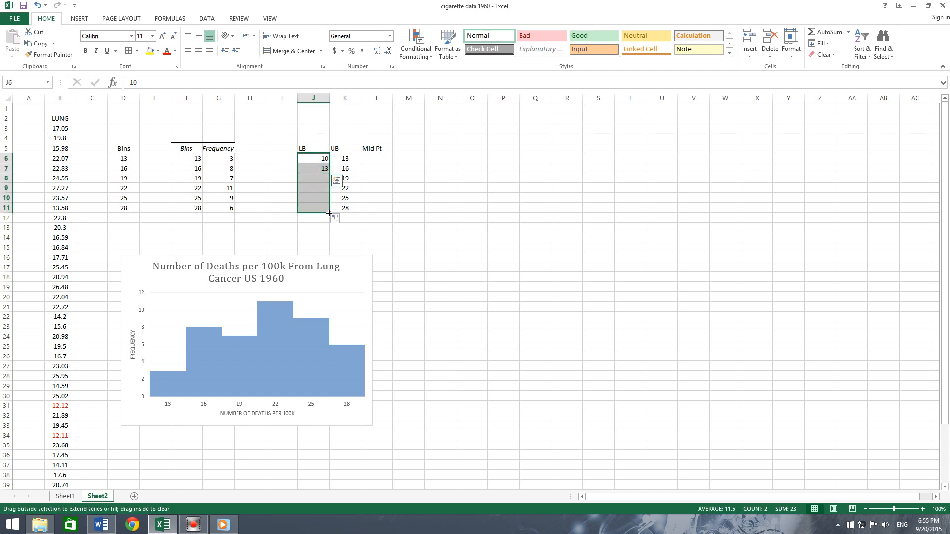
left_click(390, 234)
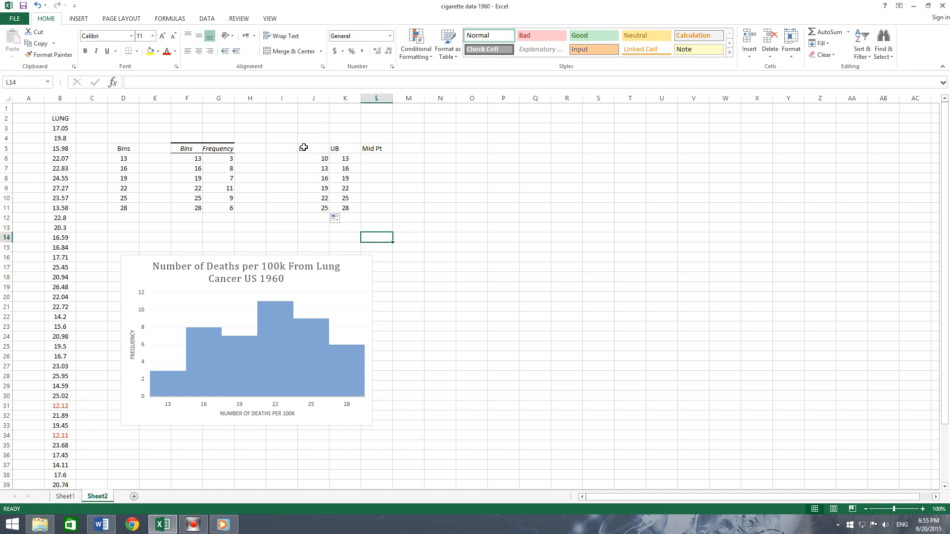
left_click_drag(303, 149, 339, 204)
left_click(198, 51)
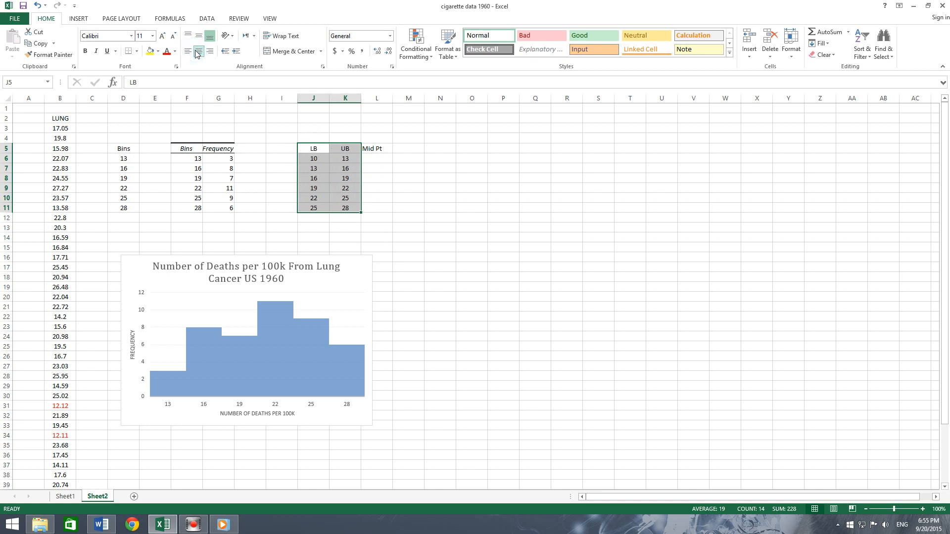
left_click(400, 186)
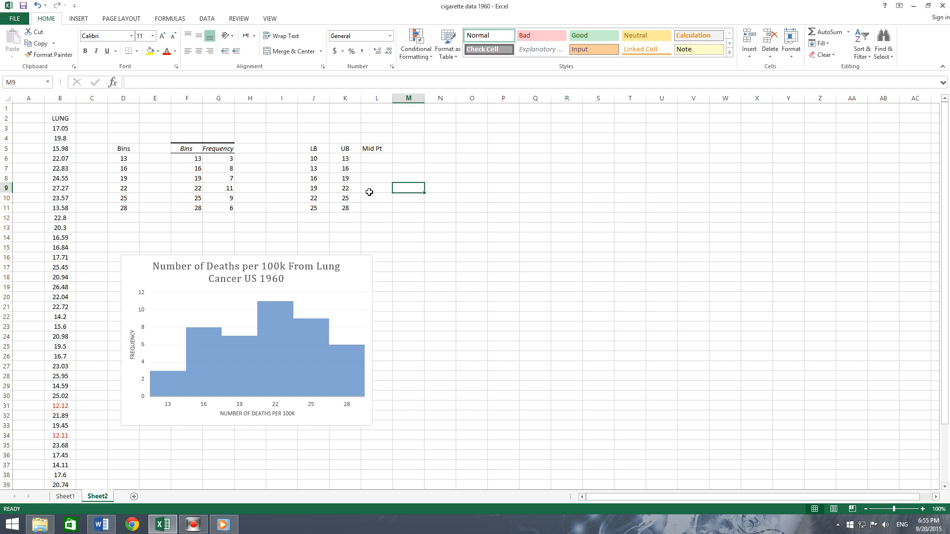
Step: Enter the formula =(J6+K6)/2 in L6 to calculate the midpoint of the first class
double_click(375, 159)
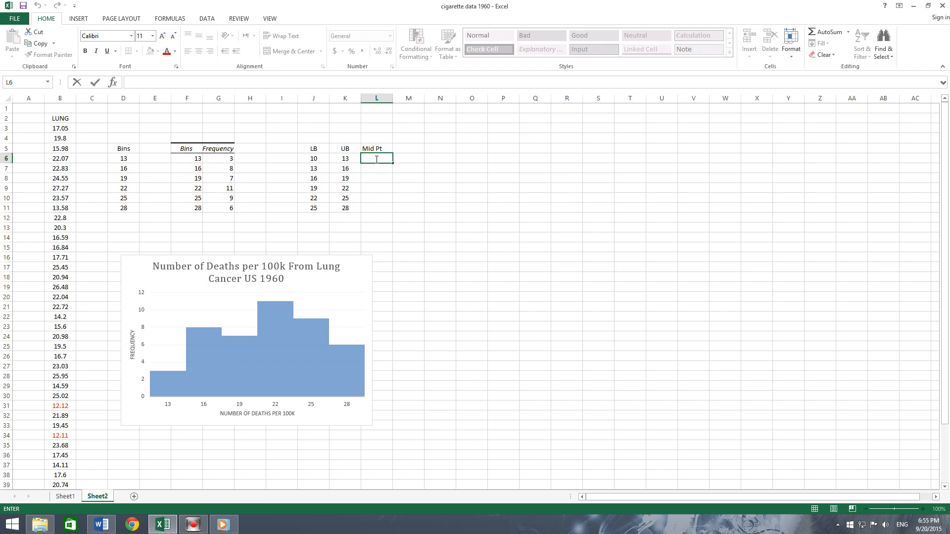
type("=")
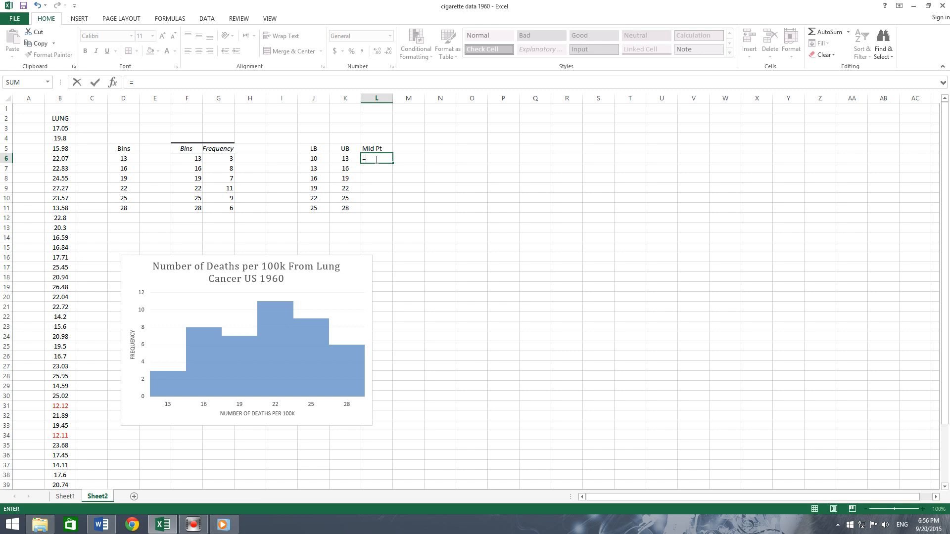
type("(")
left_click(321, 159)
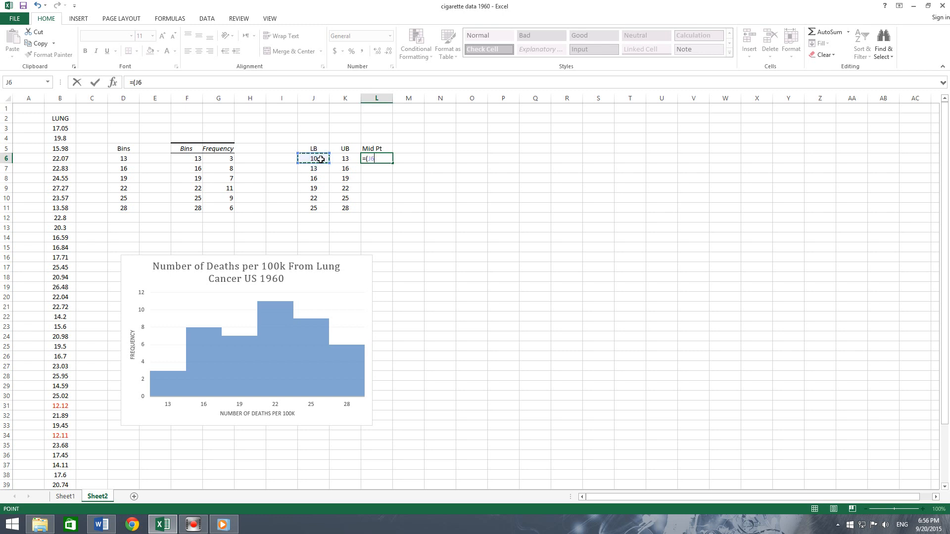
type("+")
left_click(348, 159)
left_click(166, 81)
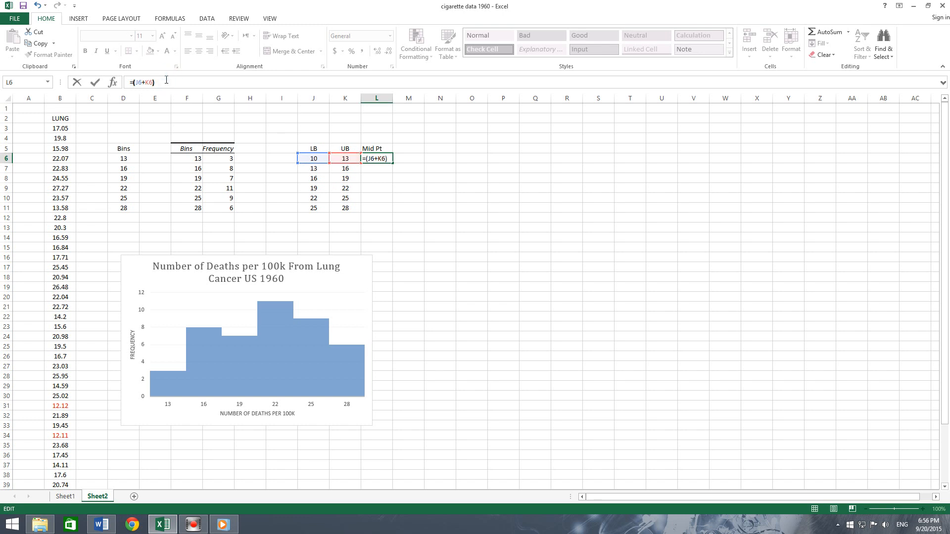
key("Return")
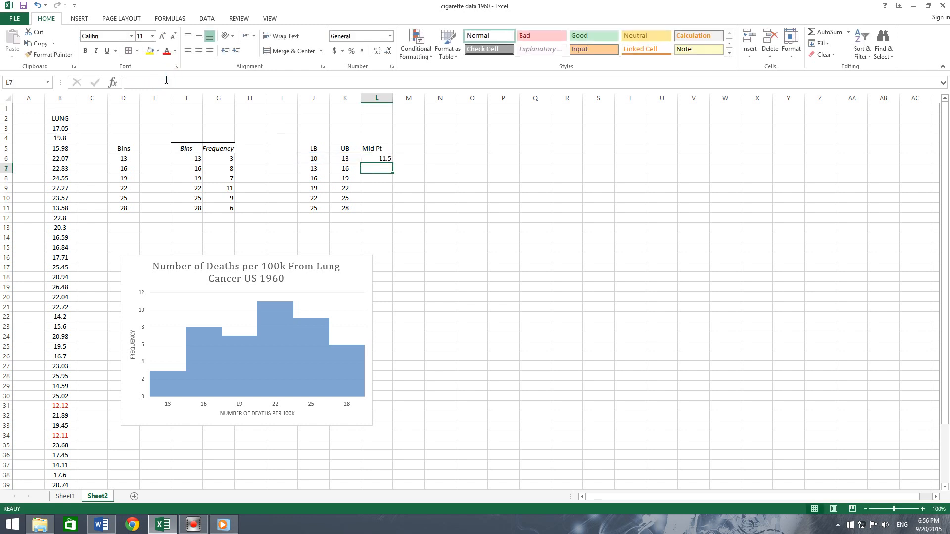
Step: Center the contents of the whole Mid Pt column L
left_click(381, 147)
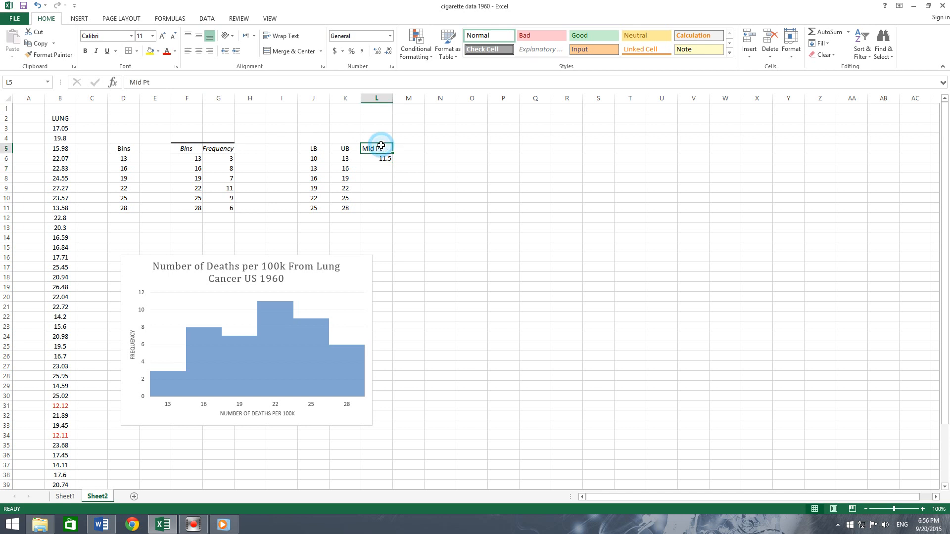
left_click(378, 97)
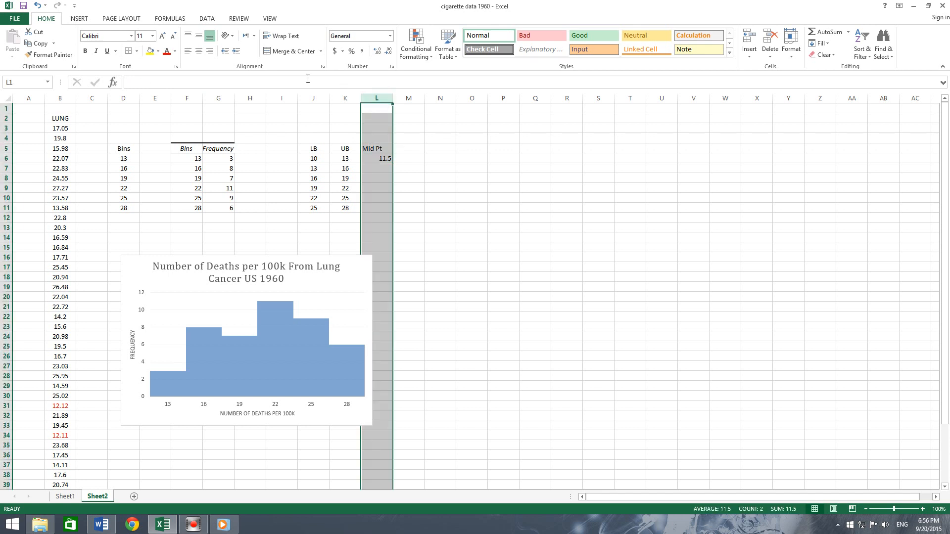
left_click(198, 51)
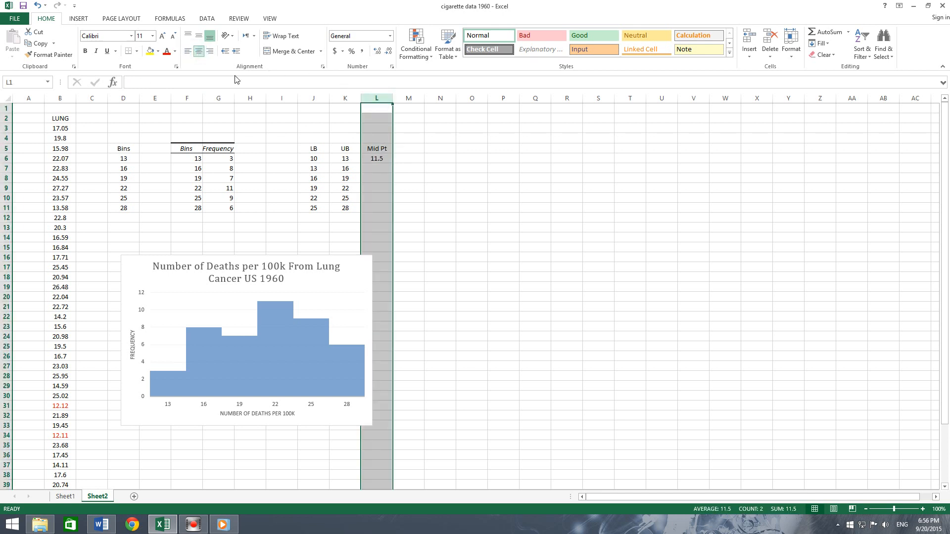
Step: Fill the midpoint formula in L6 down to L11 so every class has its midpoint
left_click(384, 168)
left_click(381, 158)
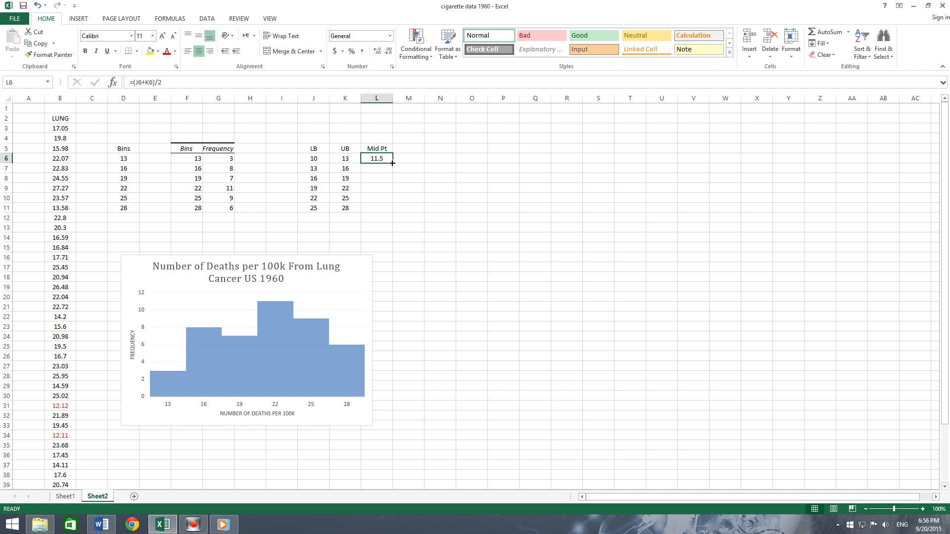
left_click_drag(392, 163, 391, 211)
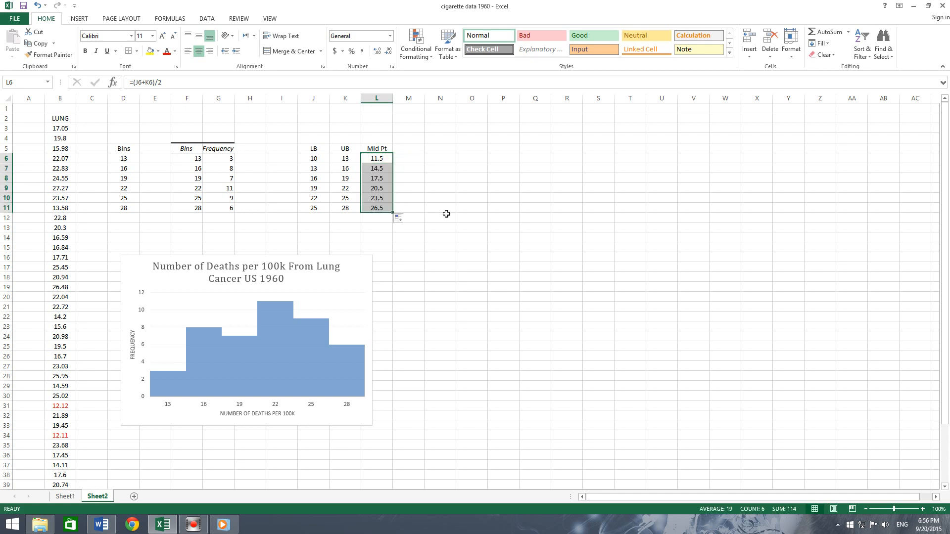
left_click(446, 213)
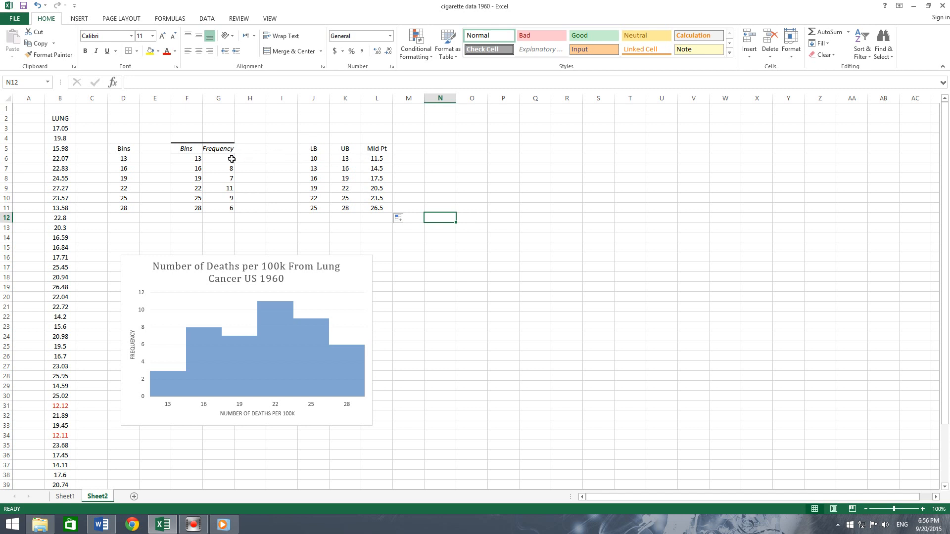
Step: Copy the frequencies in G6:G11 to M6:M11 beside the midpoints and center them
left_click_drag(225, 157, 226, 208)
key("ctrl+c")
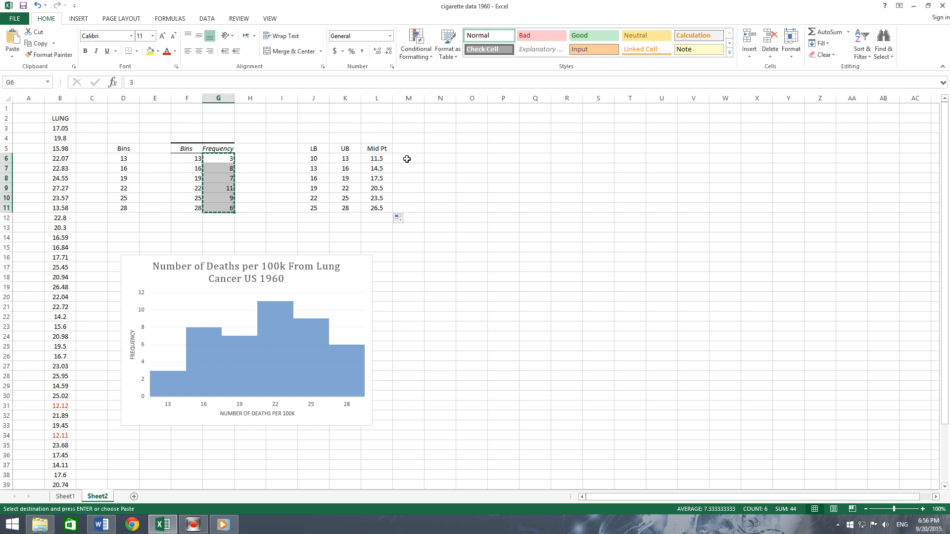
left_click(407, 158)
key("ctrl+v")
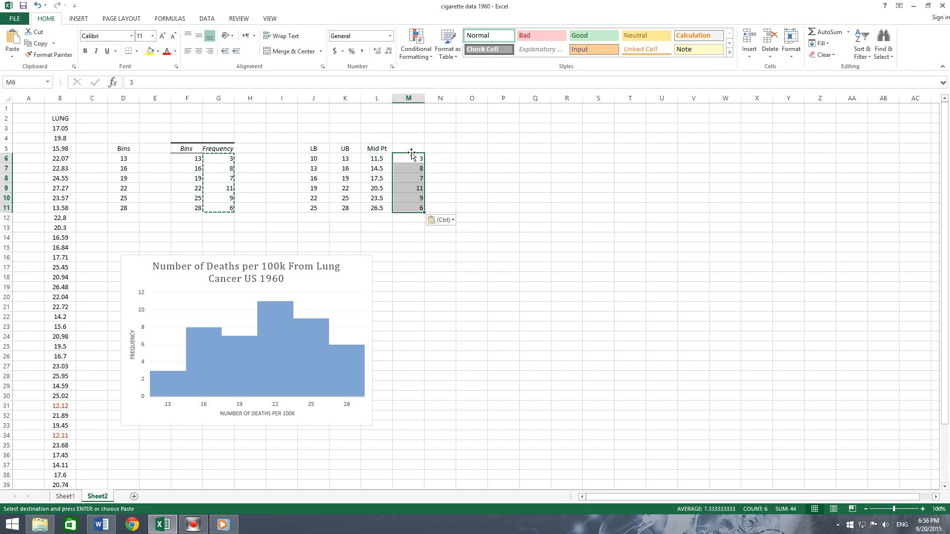
left_click(199, 51)
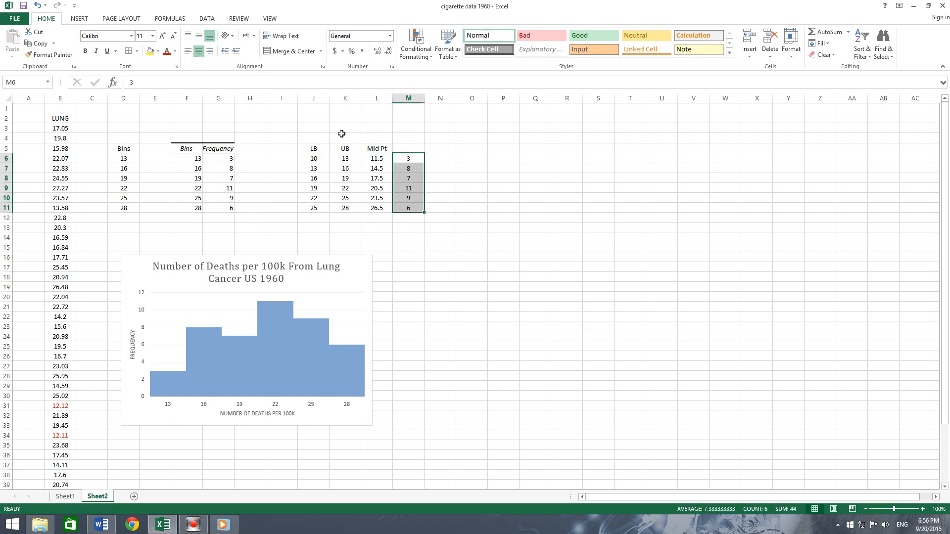
Step: Enter the heading Frequency in M5 above the copied frequencies
left_click(410, 147)
double_click(411, 147)
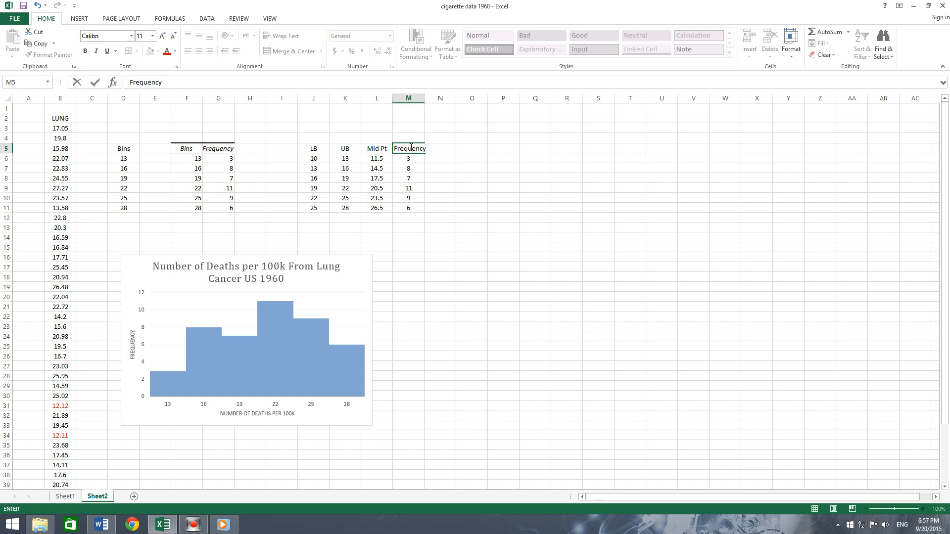
left_click(469, 232)
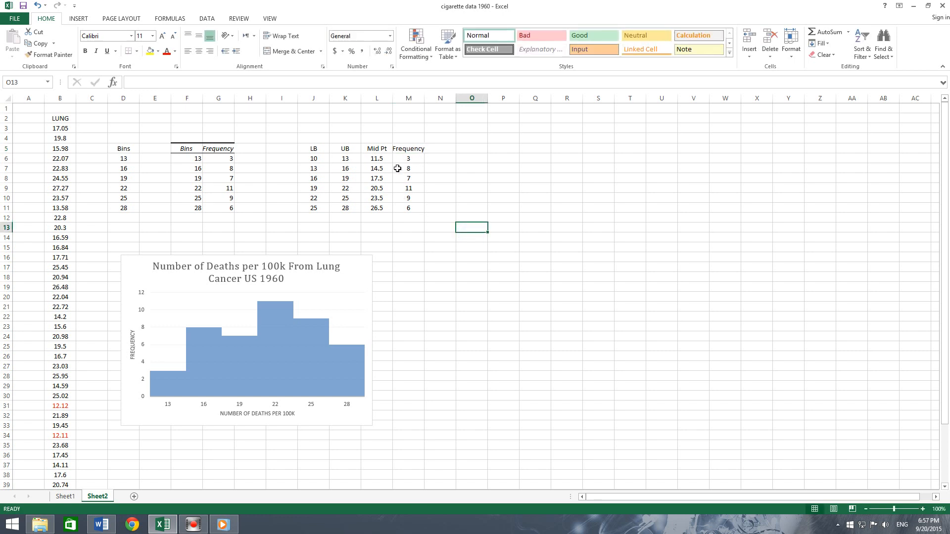
Step: Insert a markers-only scatter chart of the midpoints and frequencies in L6:M11 and shift it clear of the histogram
left_click_drag(373, 156, 404, 207)
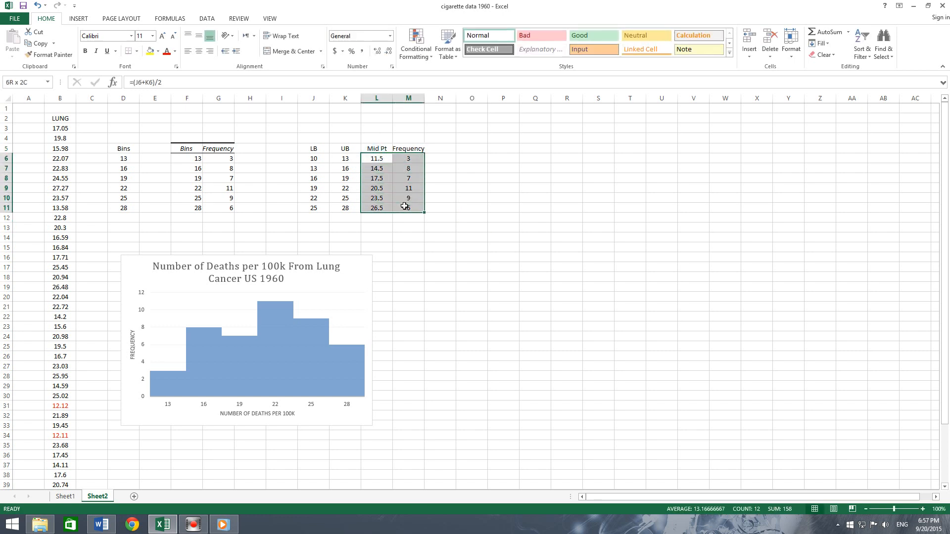
left_click(79, 20)
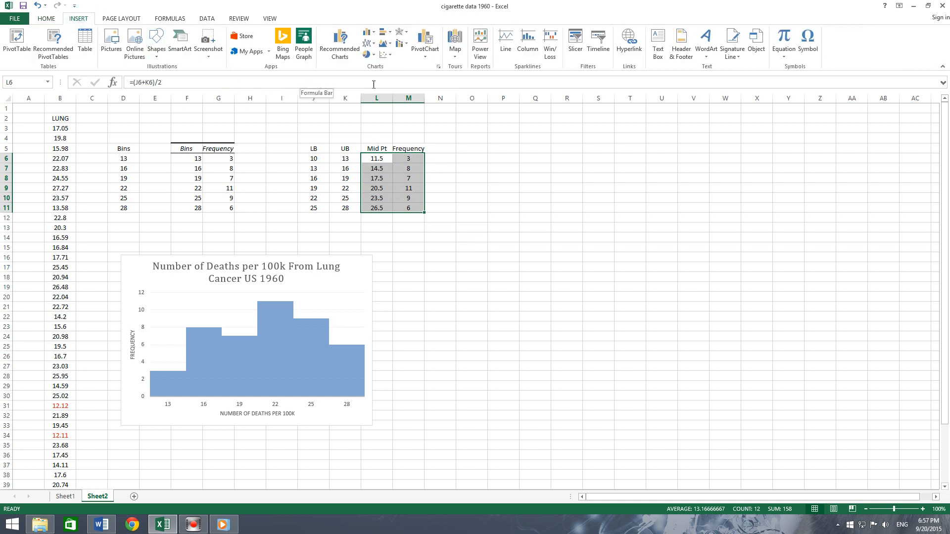
left_click(388, 56)
left_click(389, 87)
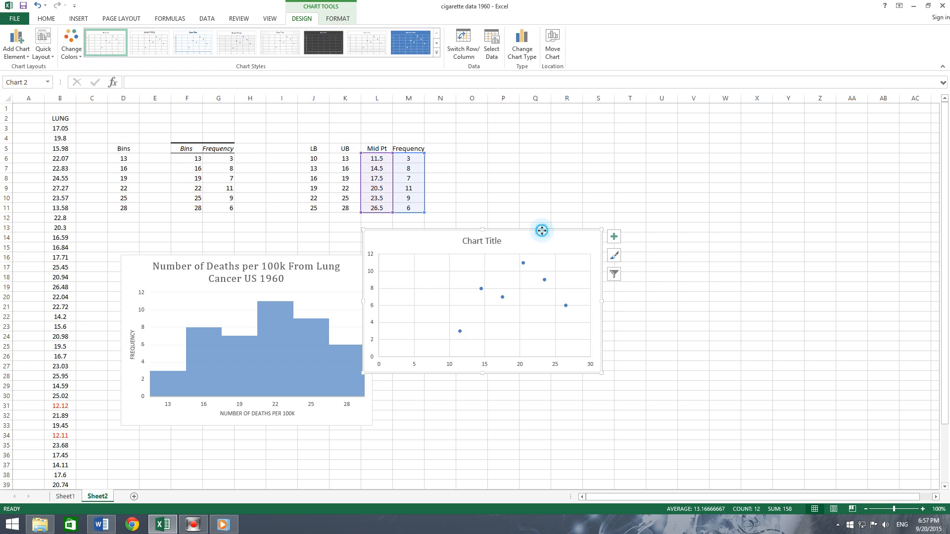
mouse_move(543, 230)
left_mouse_down()
mouse_move(582, 229)
mouse_move(559, 228)
left_mouse_up()
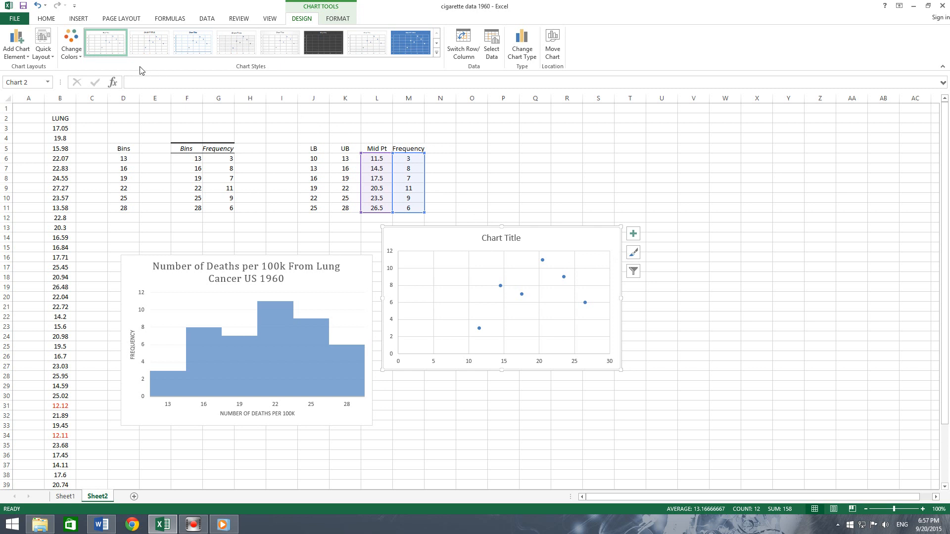
Step: Apply a quick layout with axis titles to the markers-only scatter chart and remove its legend
left_click(44, 52)
left_click(46, 75)
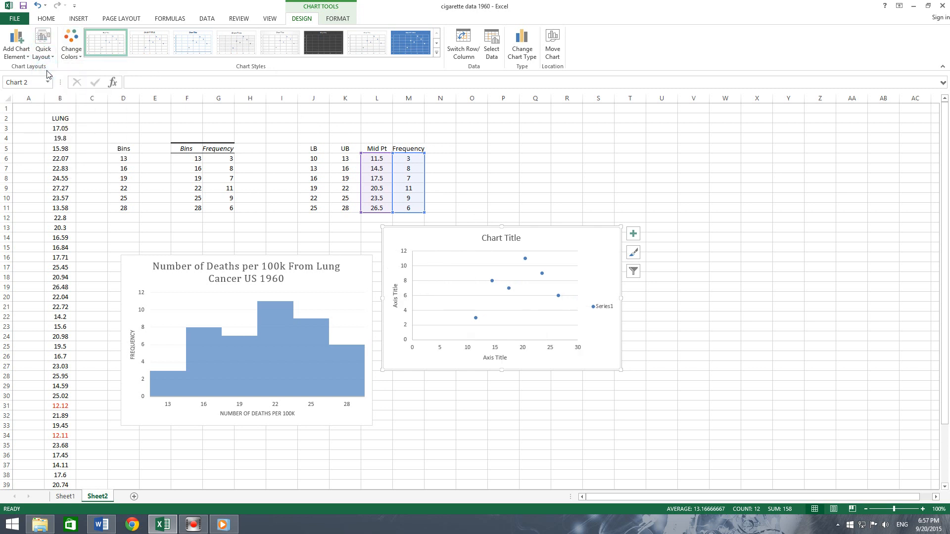
left_click(600, 307)
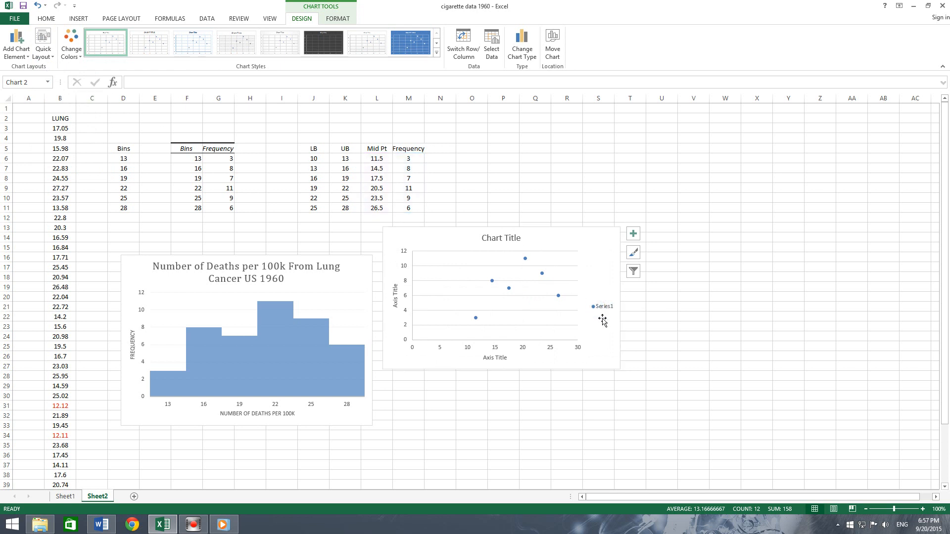
key("Delete")
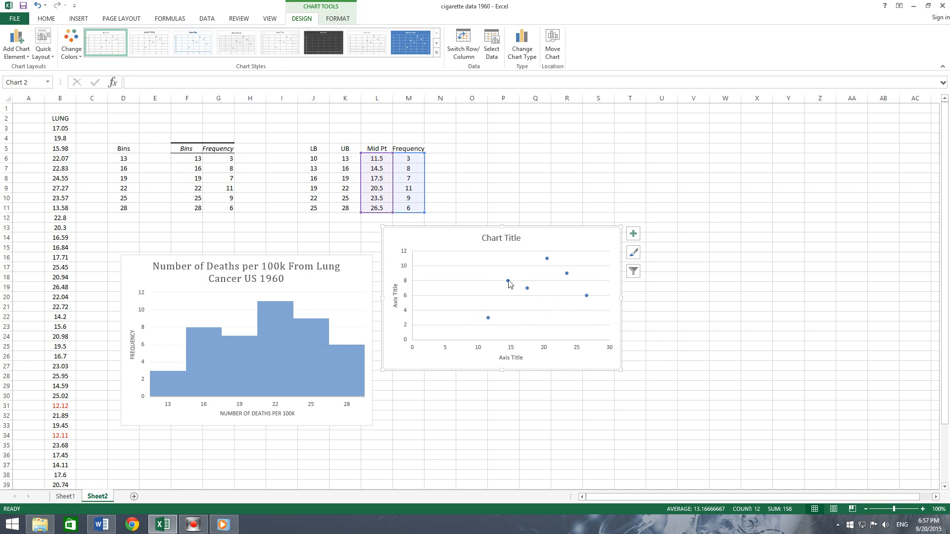
Step: Delete the markers-only scatter chart together with its data series
mouse_move(508, 282)
right_click(507, 282)
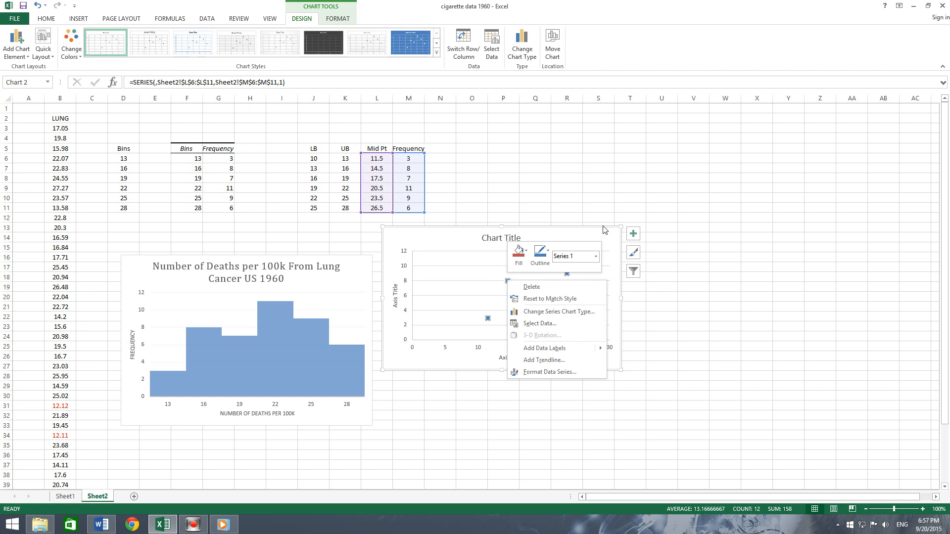
key("Escape")
key("Delete")
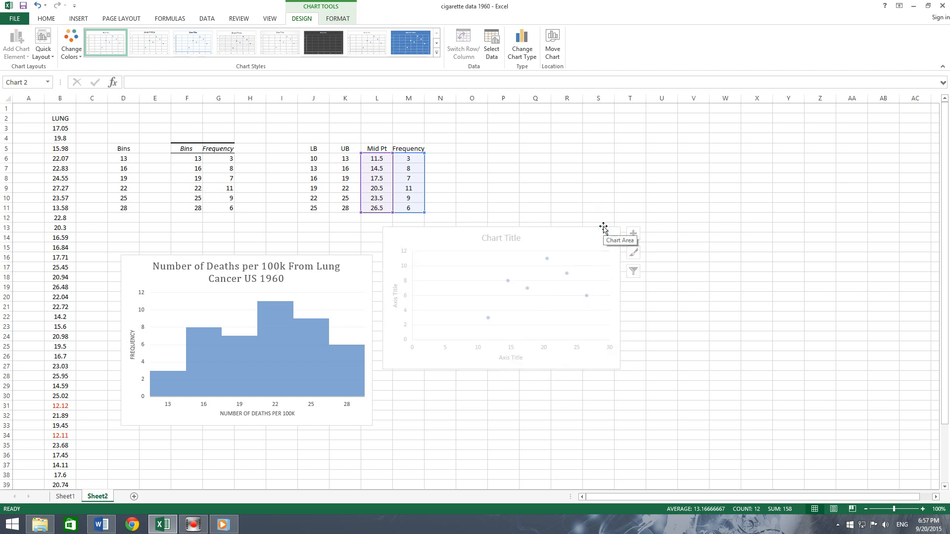
left_click(513, 231)
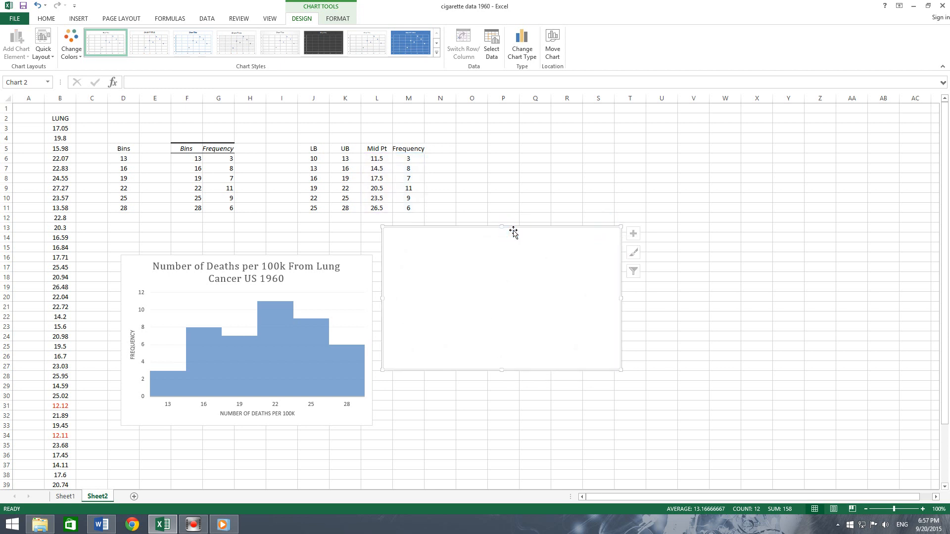
key("Delete")
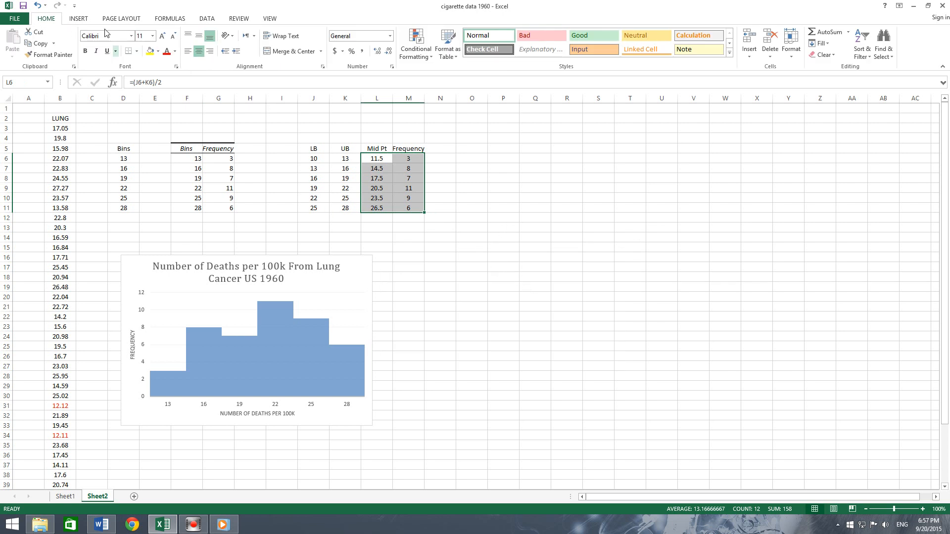
Step: Insert a scatter chart with straight lines and markers from the midpoints and frequencies in L6:M11
left_click(81, 20)
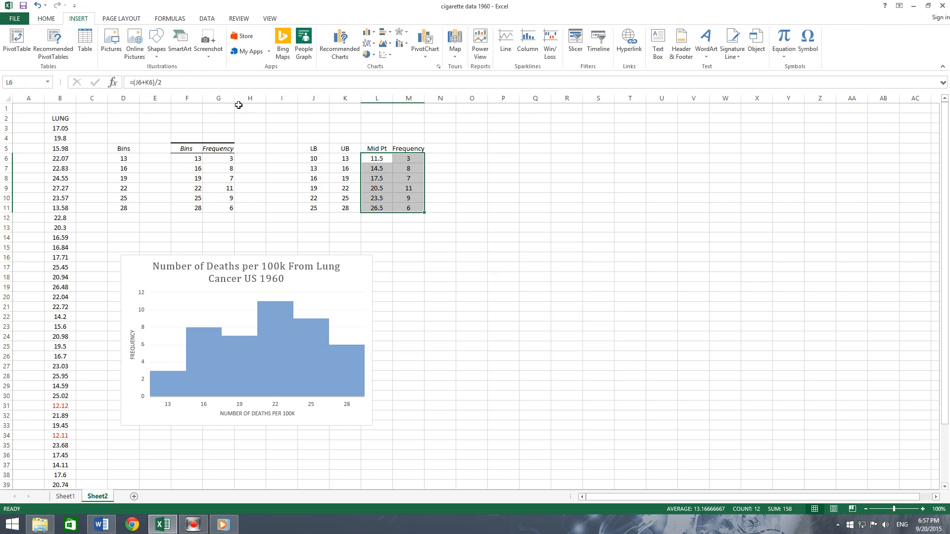
left_click(384, 55)
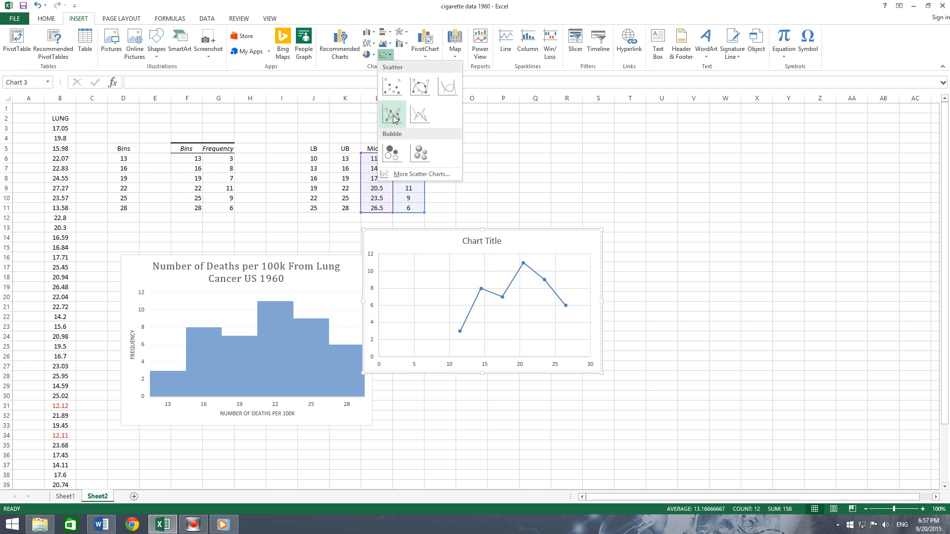
left_click(394, 118)
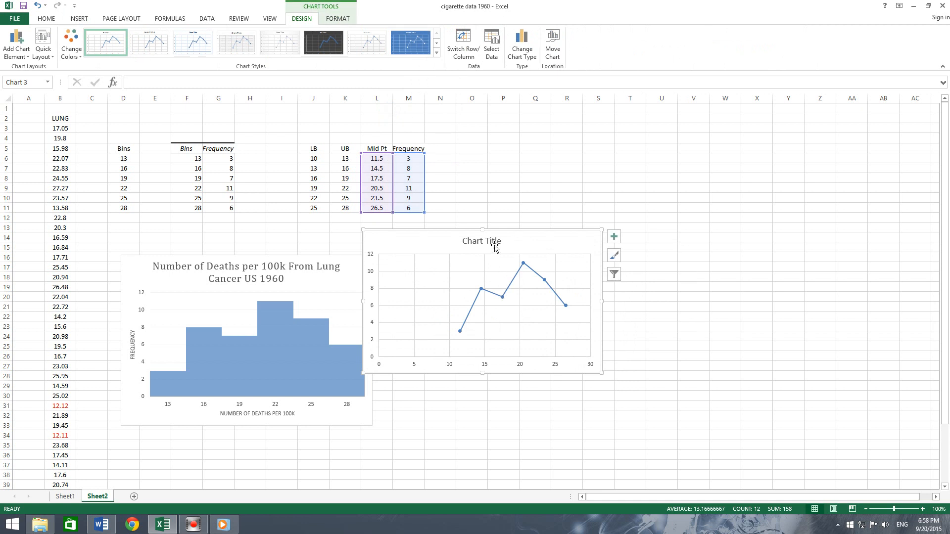
Step: Give the line scatter chart a layout with axis titles but no legend, and place it beside the histogram
left_click(44, 48)
left_click(55, 77)
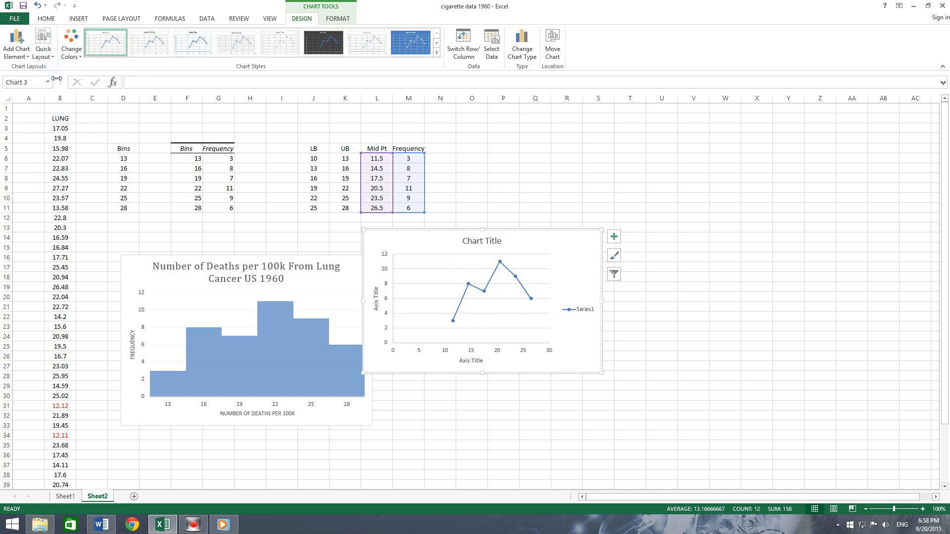
left_click_drag(525, 232, 545, 254)
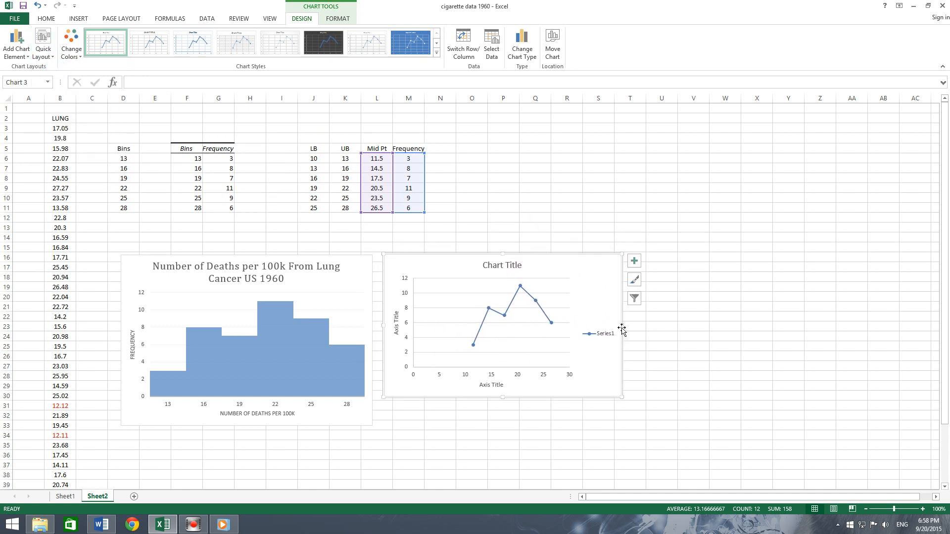
left_click(608, 336)
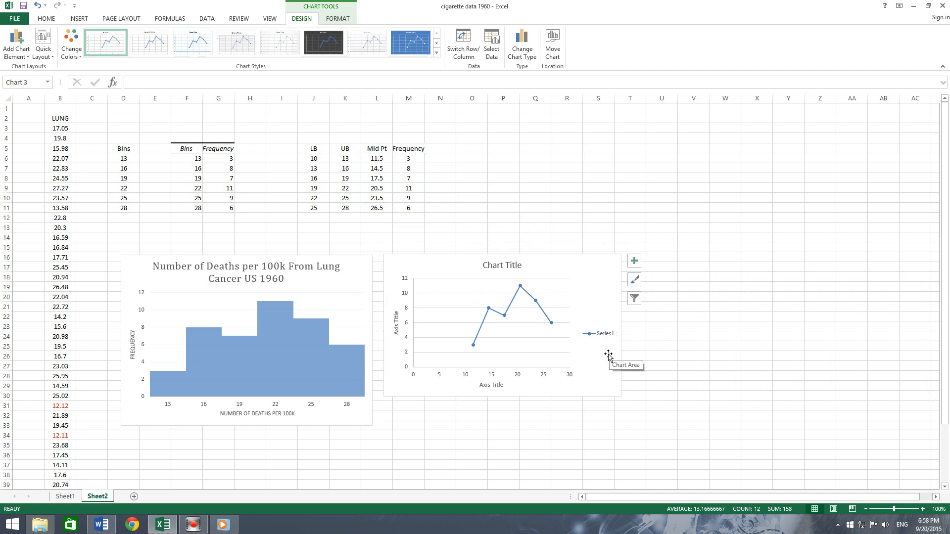
key("Delete")
Step: Copy the histogram's title "Number of Deaths per 100k From Lung Cancer US 1960" into the line scatter chart's title
left_click(504, 269)
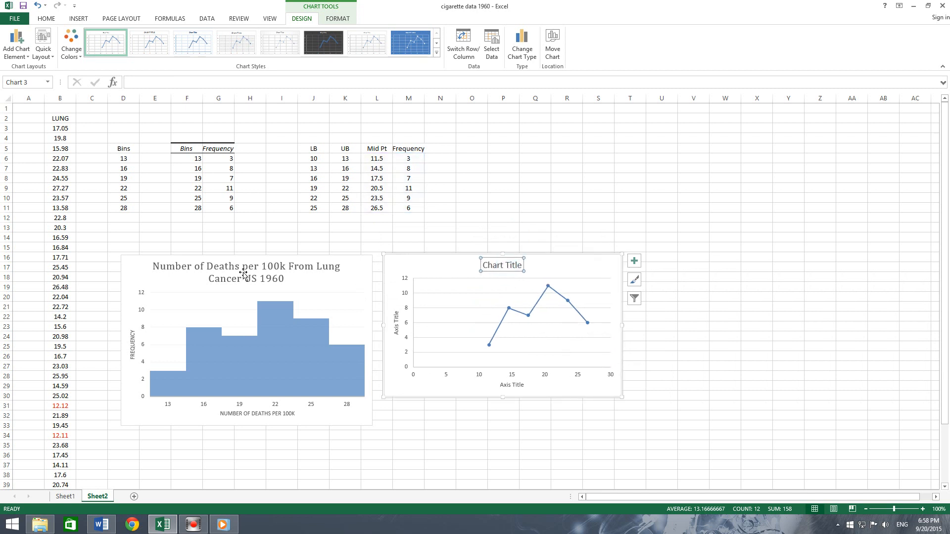
left_click(222, 269)
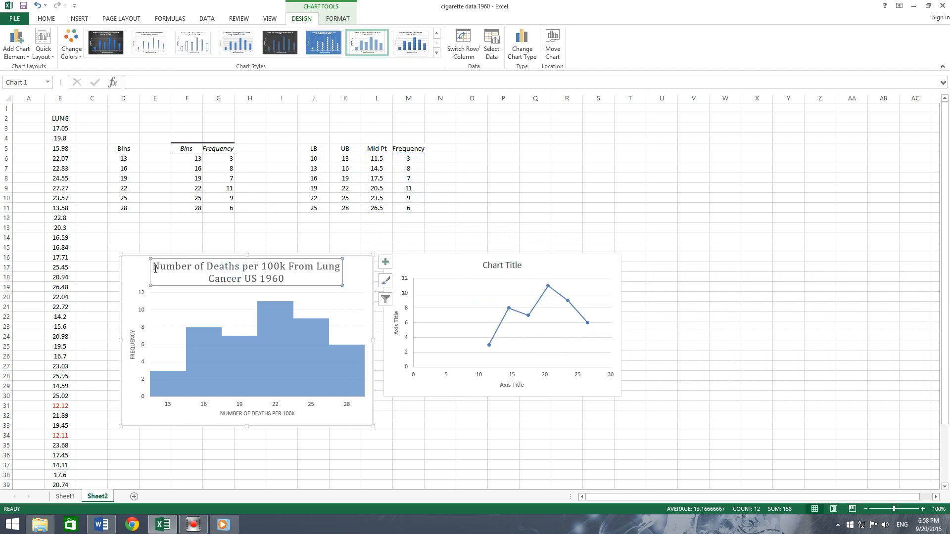
left_click_drag(154, 268, 285, 281)
key("ctrl+c")
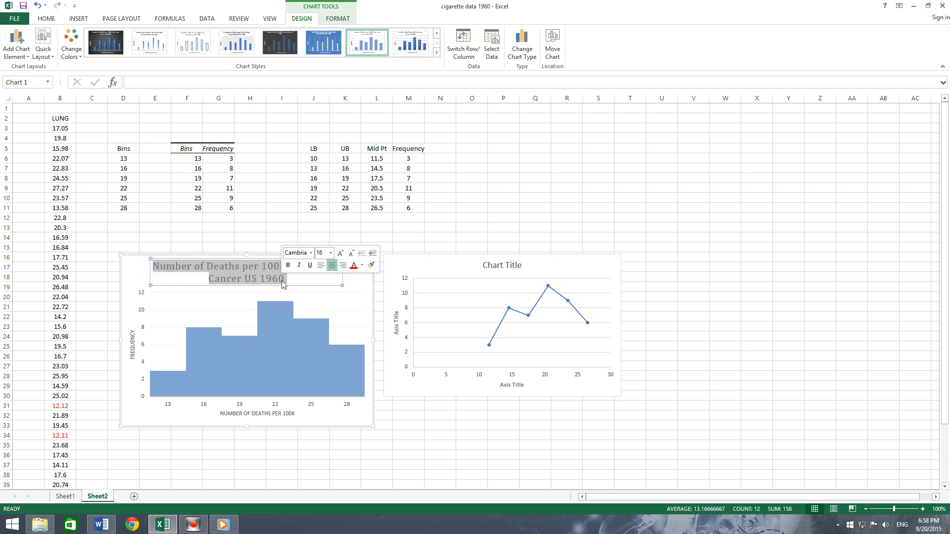
left_click(489, 268)
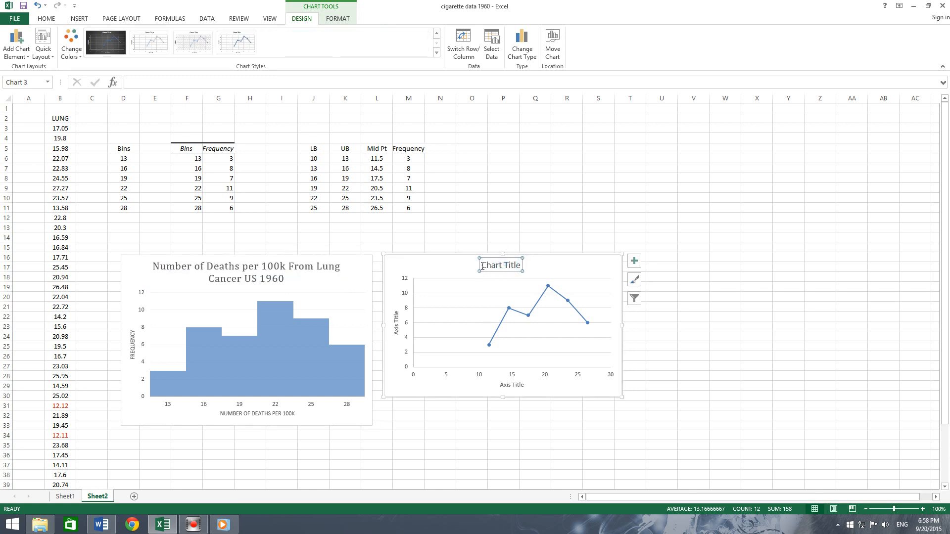
left_click_drag(483, 267, 513, 264)
key("ctrl+v")
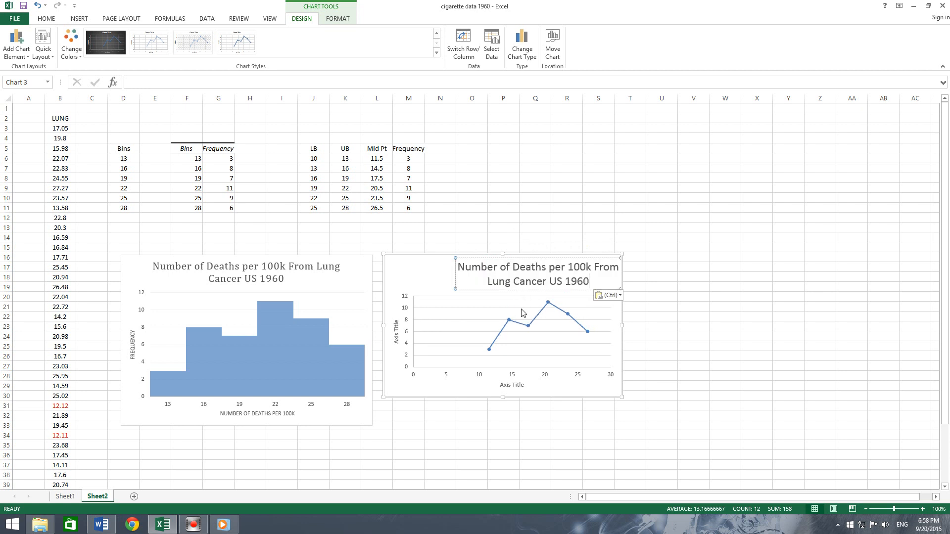
Step: Reposition the line scatter chart's title over the plot area and set its font size to 12
left_click_drag(454, 271, 415, 271)
left_click(469, 288)
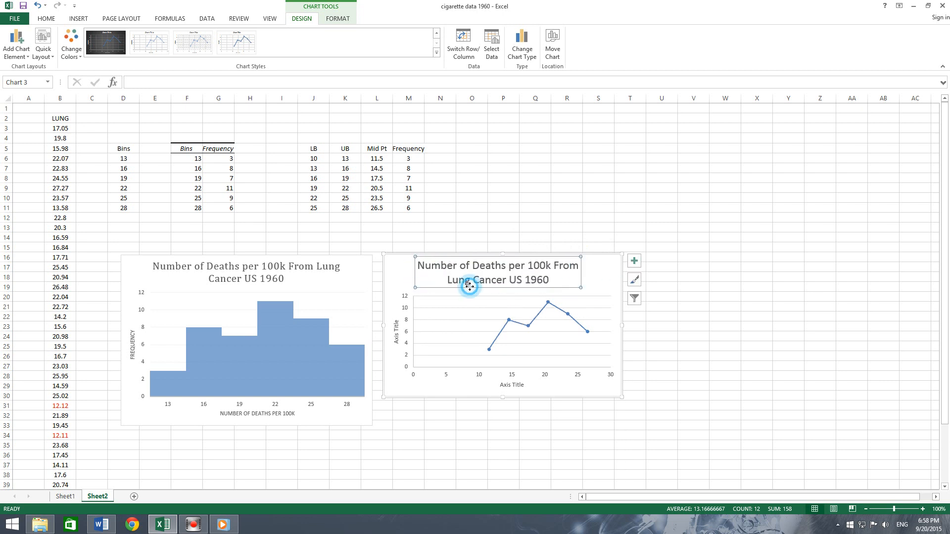
left_click(41, 17)
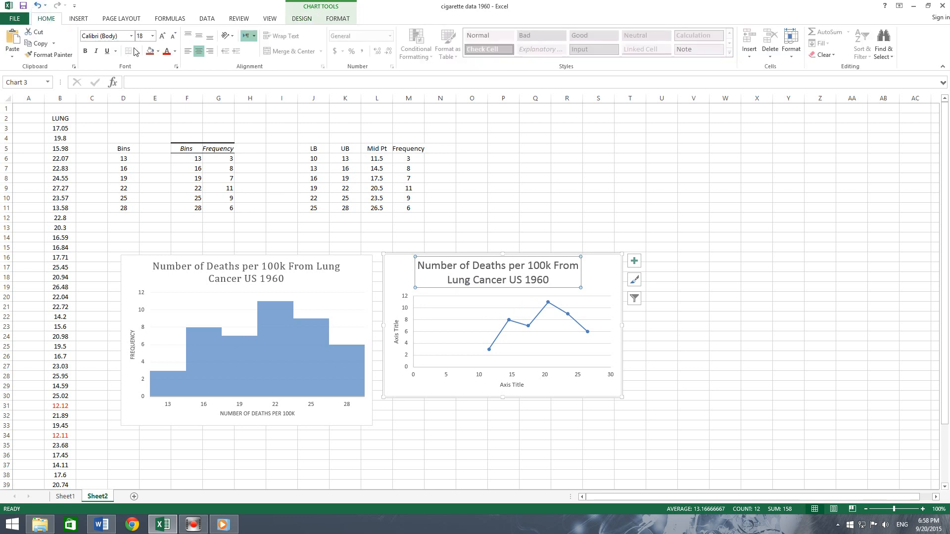
left_click(153, 36)
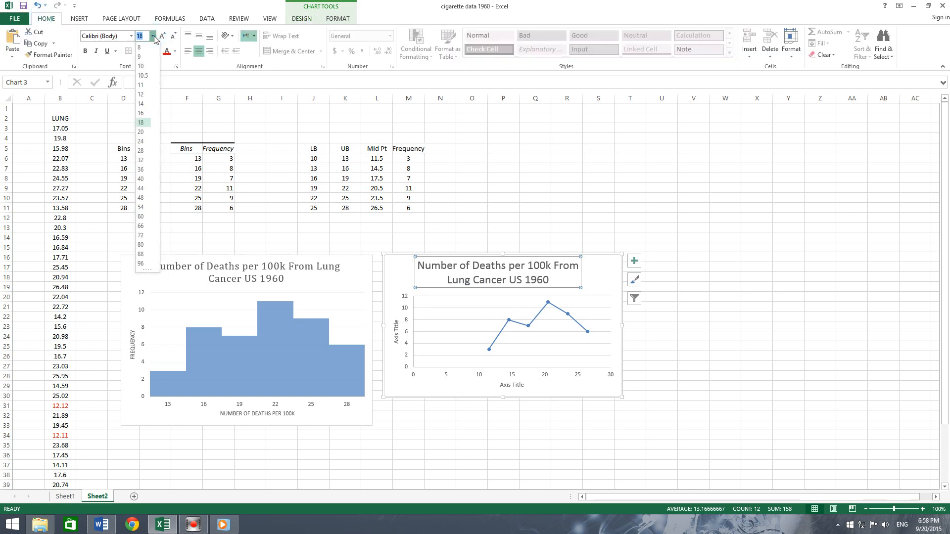
left_click(146, 97)
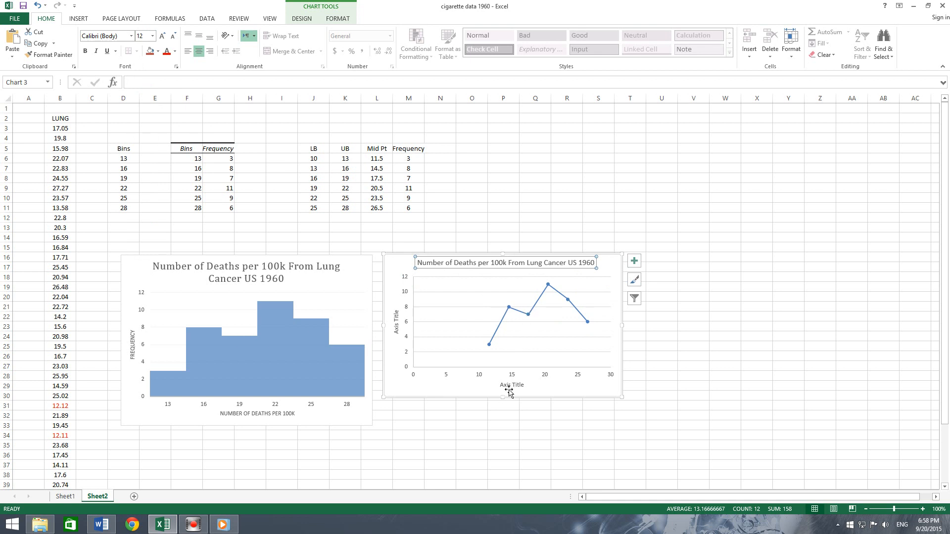
Step: Copy the histogram's "NUMBER OF DEATHS PER 100K" axis title into the line scatter chart's horizontal axis title and set its font size to 10.5
left_click(232, 415)
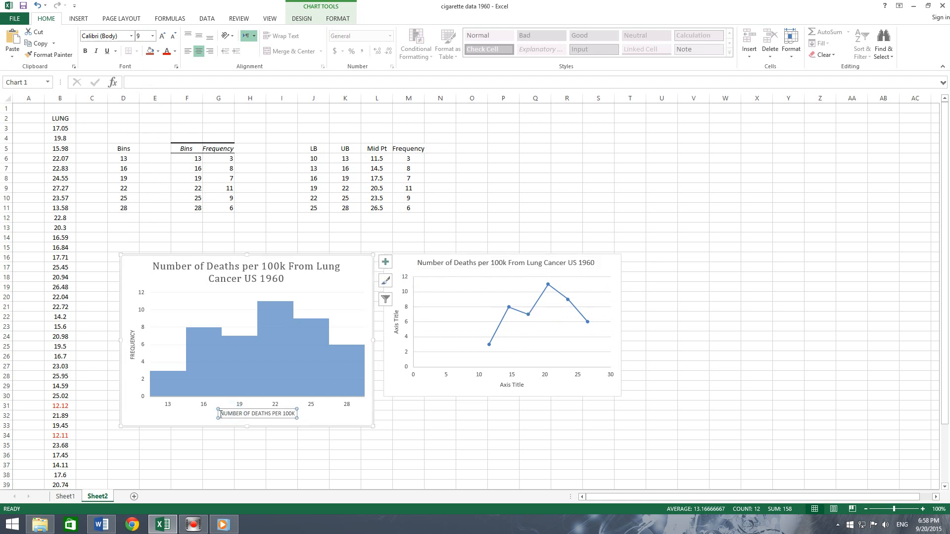
left_click_drag(221, 414, 294, 419)
key("ctrl+c")
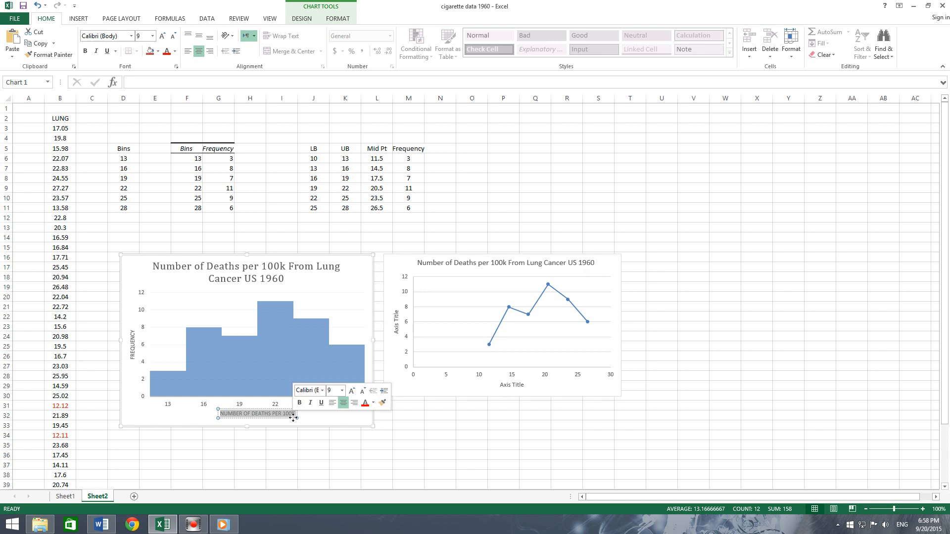
left_click(505, 388)
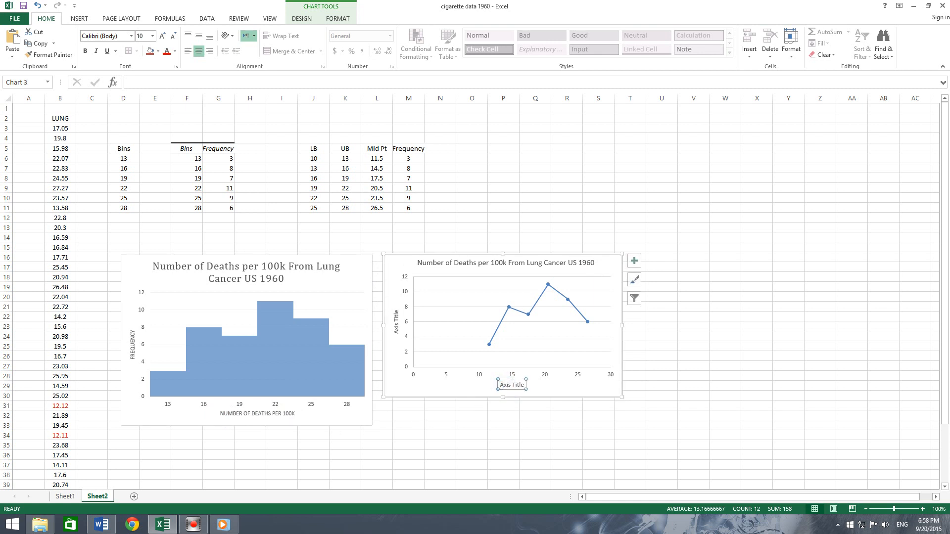
left_click_drag(499, 385, 524, 390)
key("ctrl+v")
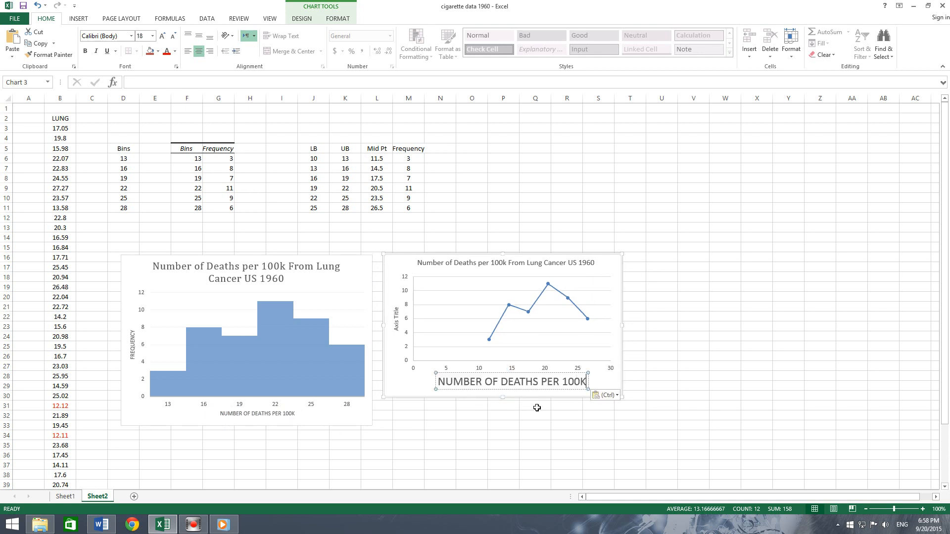
key("Escape")
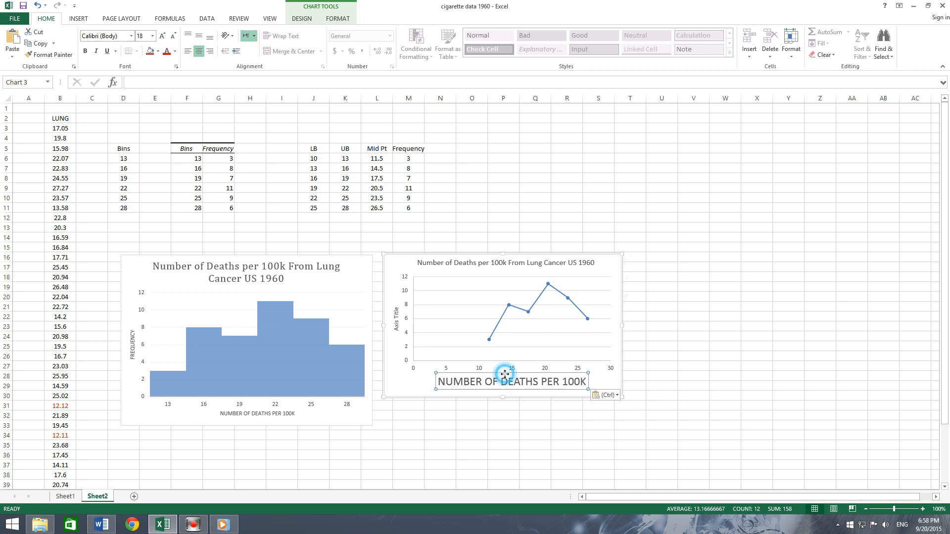
left_click(152, 36)
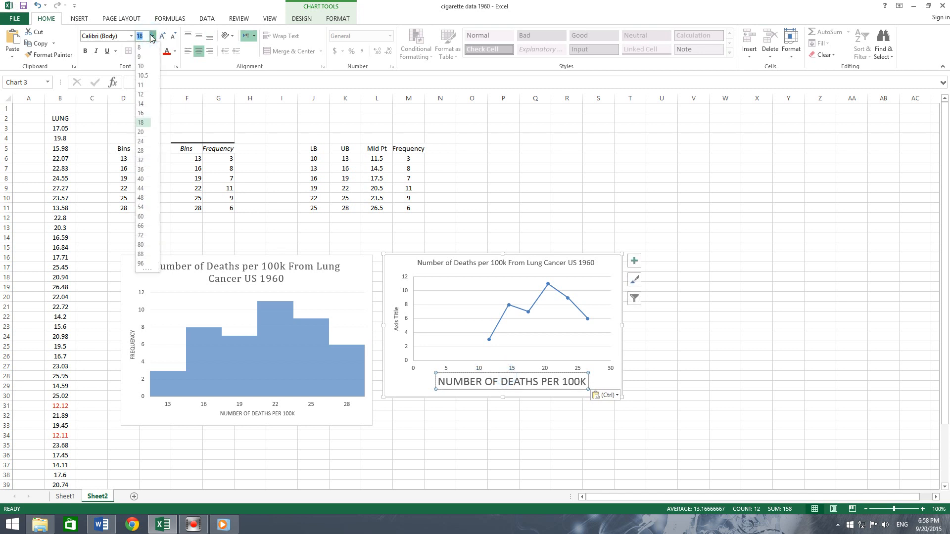
left_click(152, 77)
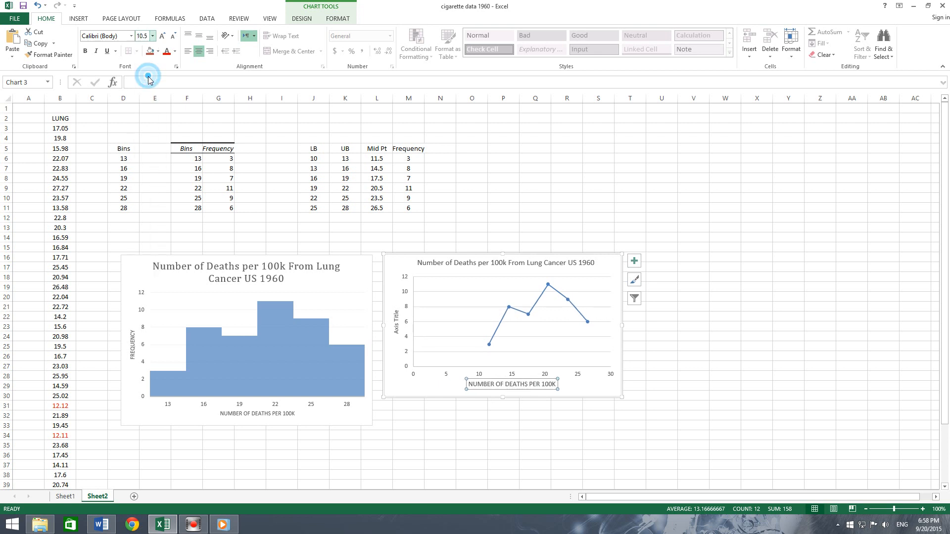
Step: Copy the histogram's "FREQUENCY" axis title into the line scatter chart's vertical axis title and set its font size to 10.5
left_click(391, 322)
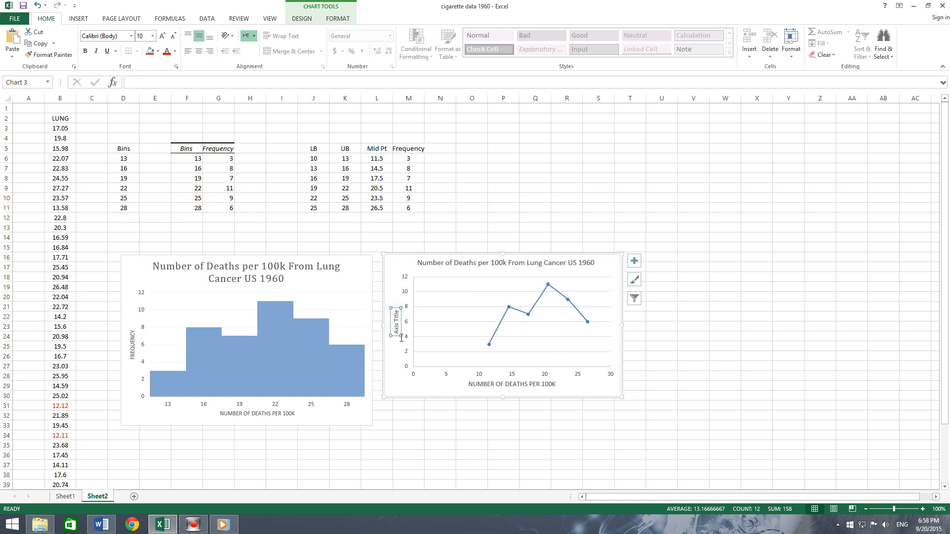
left_click(132, 356)
left_click_drag(133, 358, 136, 326)
key("ctrl+c")
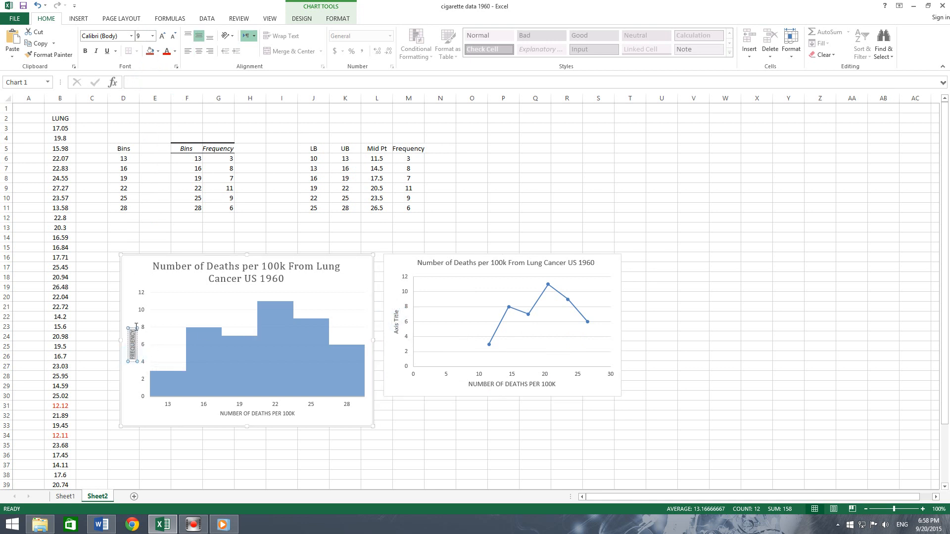
left_click(394, 322)
left_click_drag(398, 336, 392, 311)
key("ctrl+v")
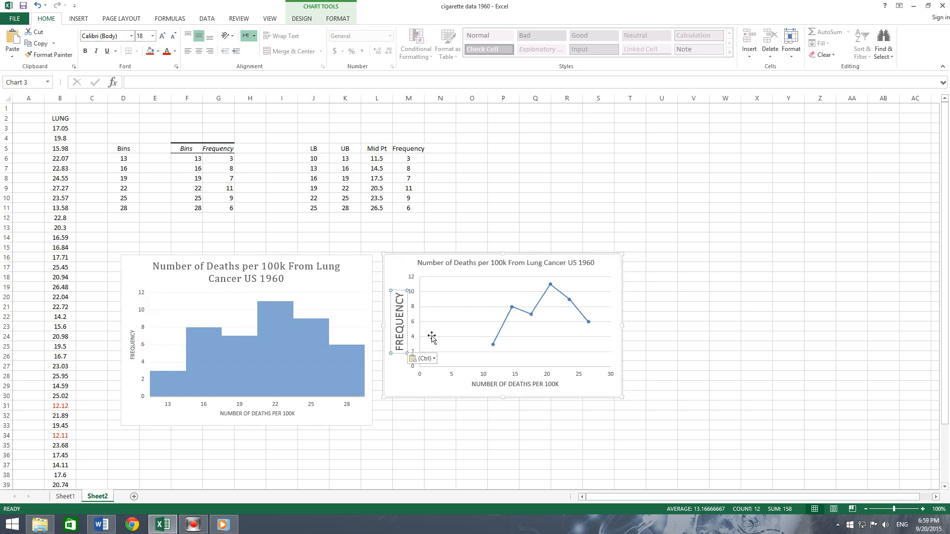
left_click(393, 291)
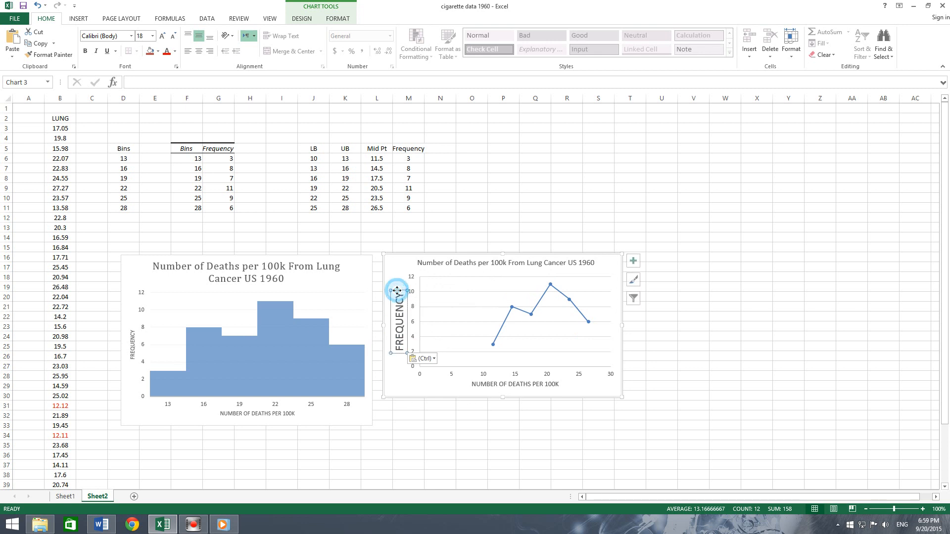
left_click(152, 36)
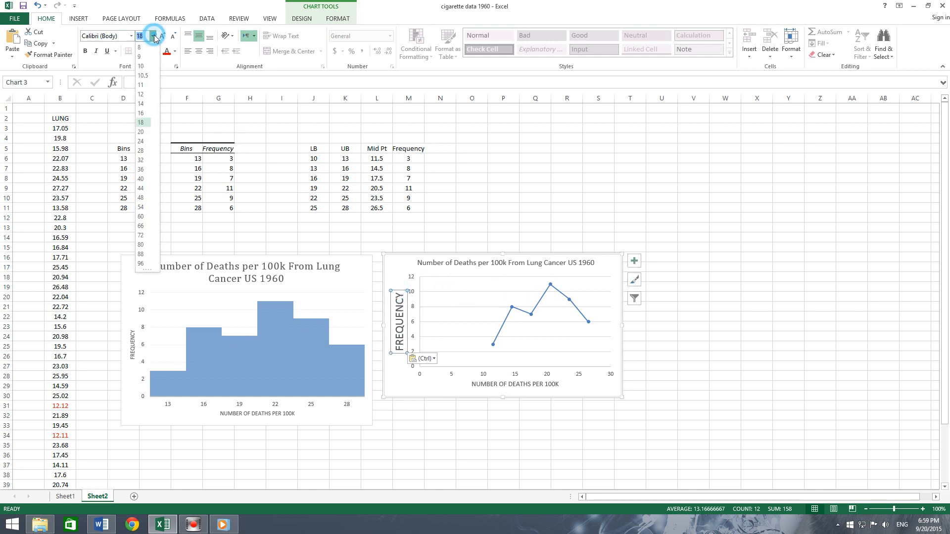
left_click(142, 76)
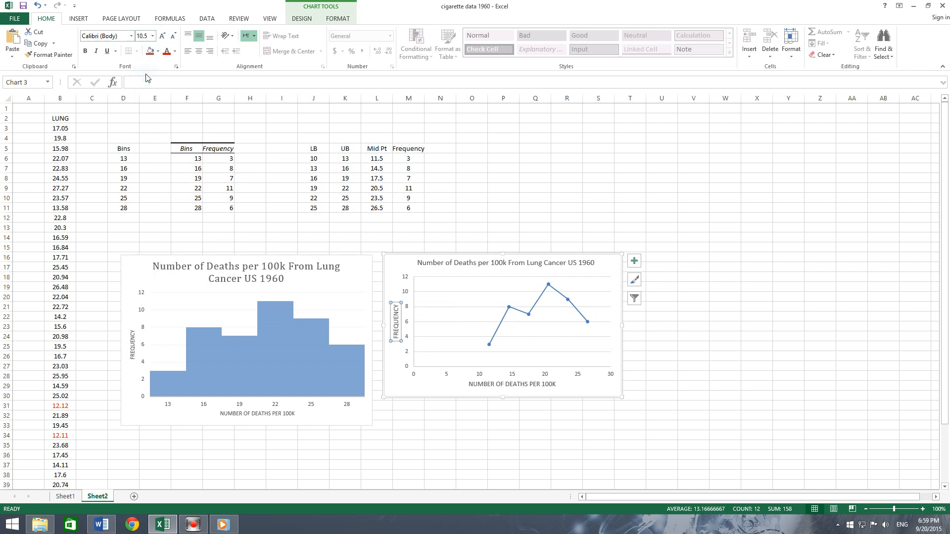
left_click(572, 208)
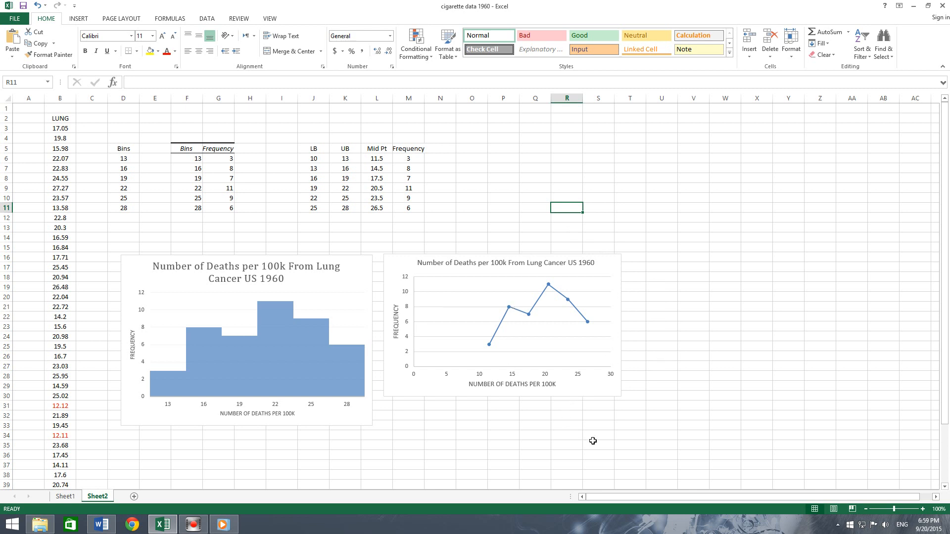
Step: Enlarge the line scatter chart slightly to roughly match the histogram's size
left_click(596, 387)
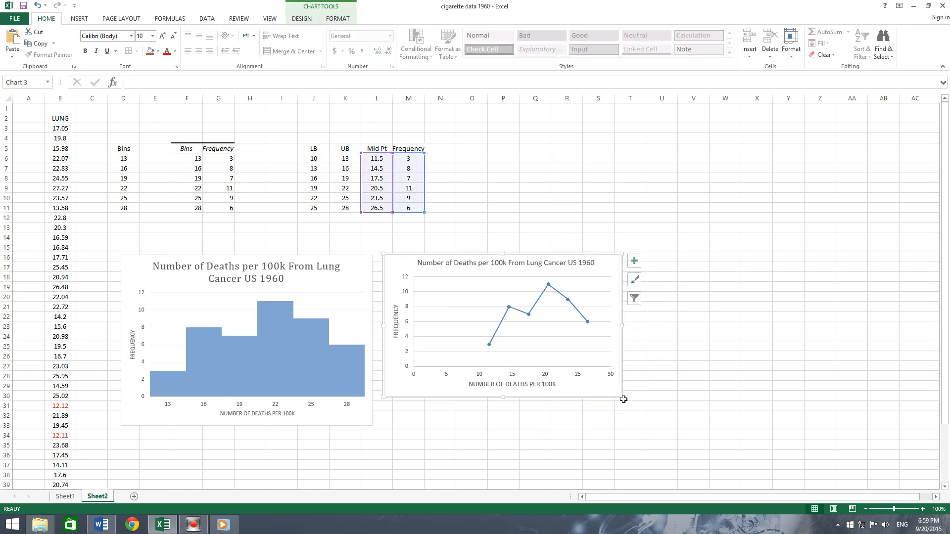
left_click_drag(621, 397, 640, 420)
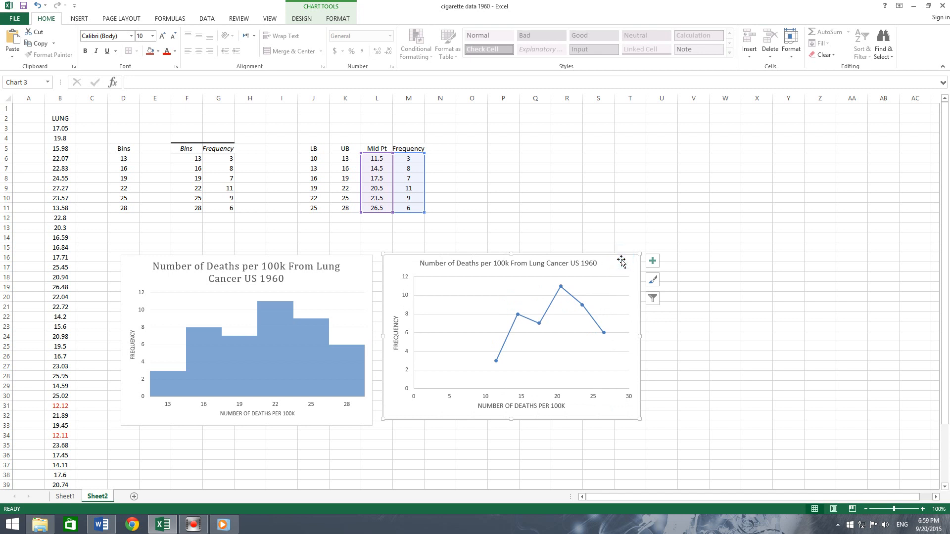
left_click(653, 261)
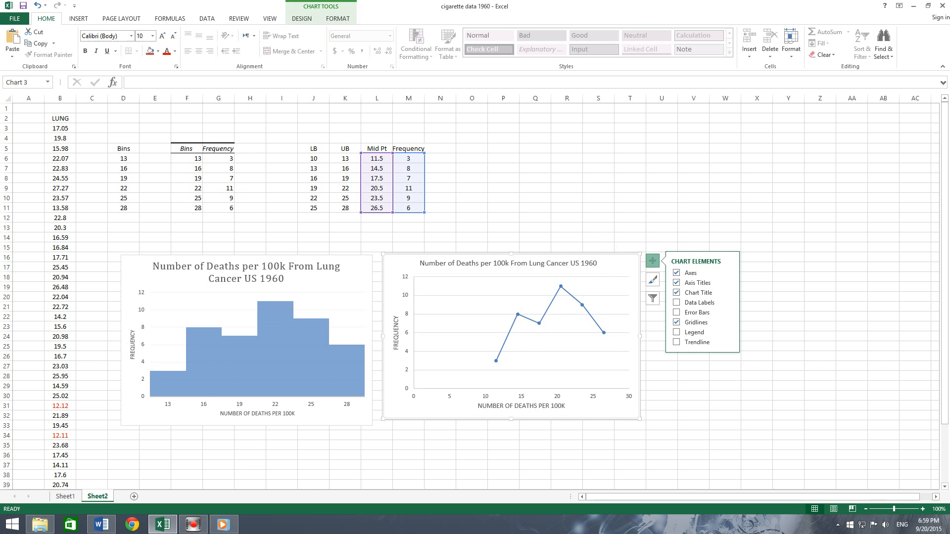
Step: Switch to the Quantitative Data Lab document in Word and shrink its histogram slightly to free space on the page
left_click(102, 524)
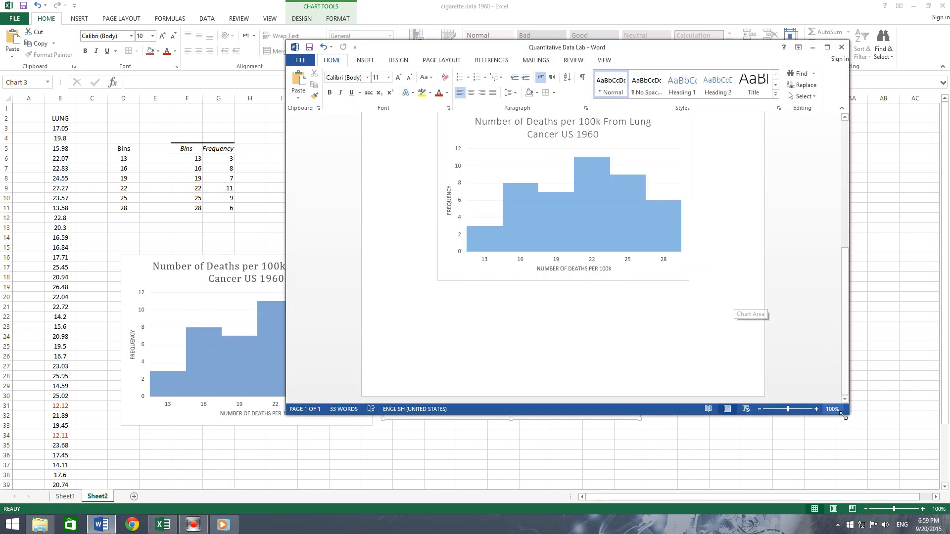
left_click(759, 409)
left_click(760, 409)
left_click(759, 409)
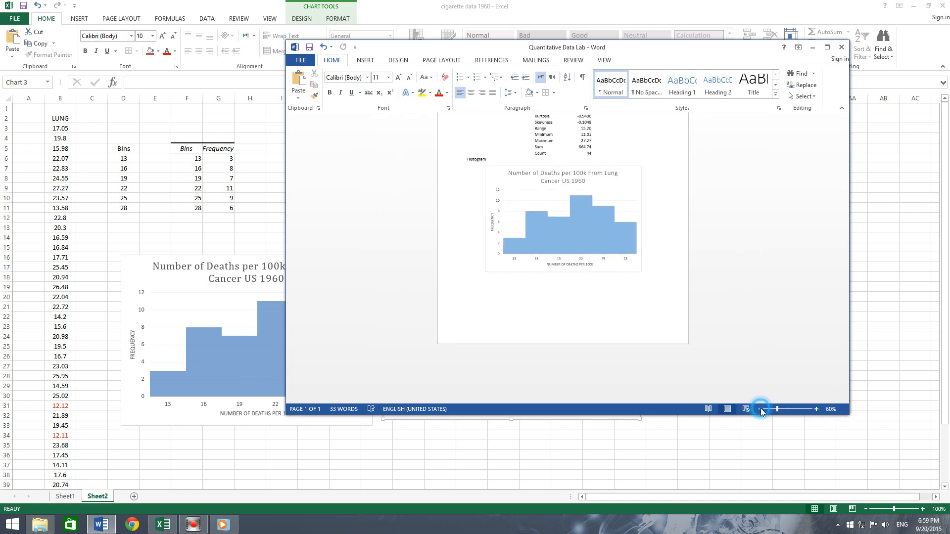
left_click(760, 409)
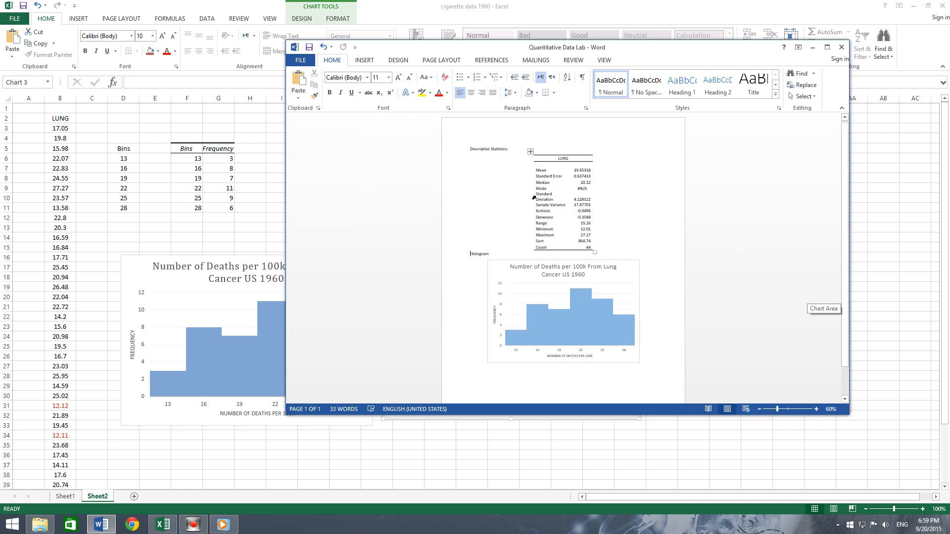
scroll(627, 349, "down", 1)
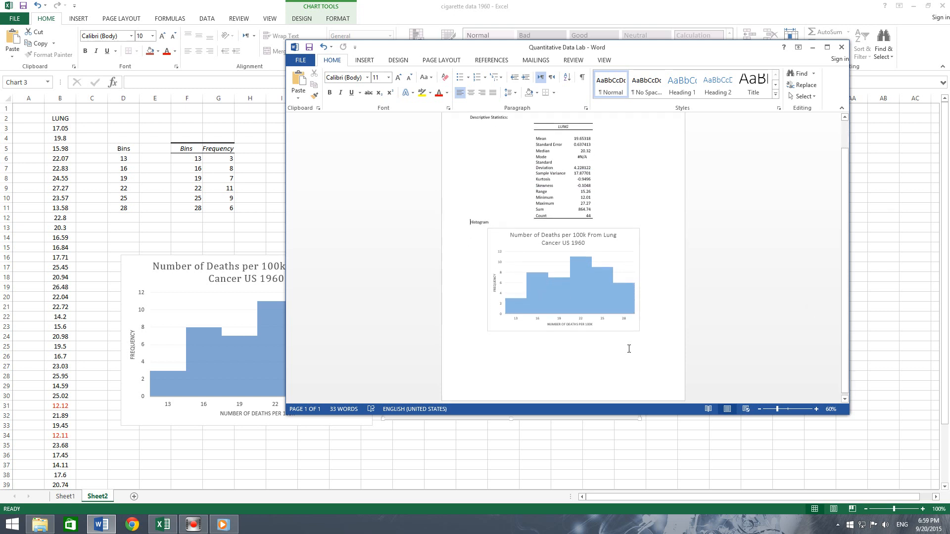
left_click(532, 326)
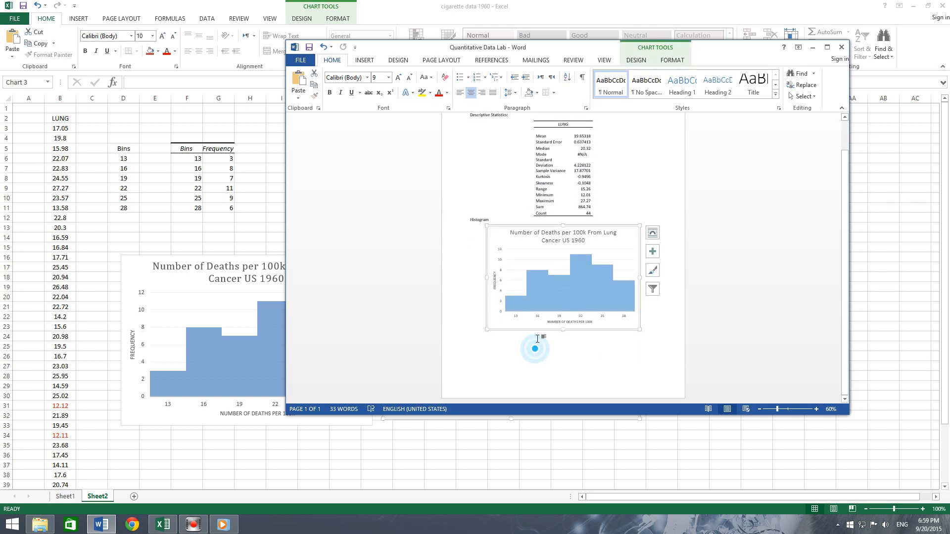
left_click(579, 269)
left_click_drag(638, 328, 626, 317)
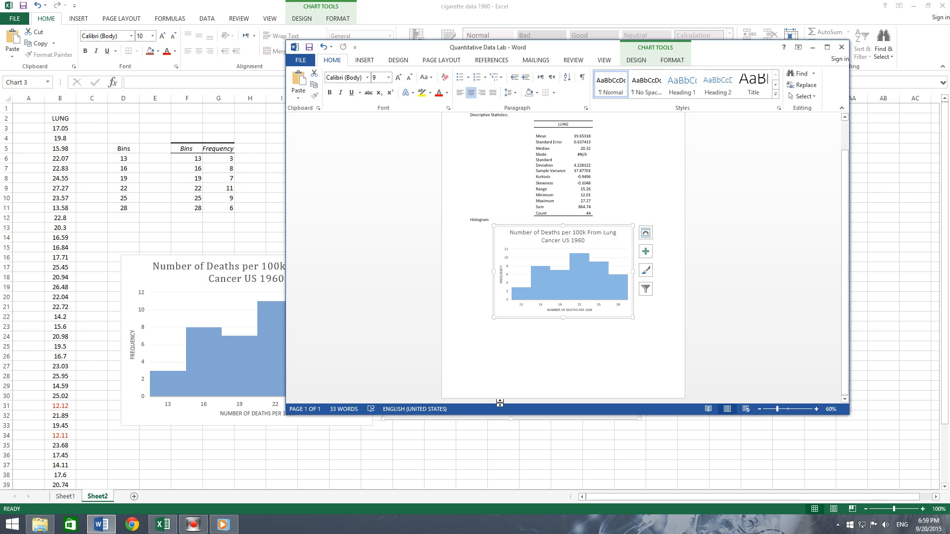
Step: Try to insert a page break after the histogram
left_click(490, 337)
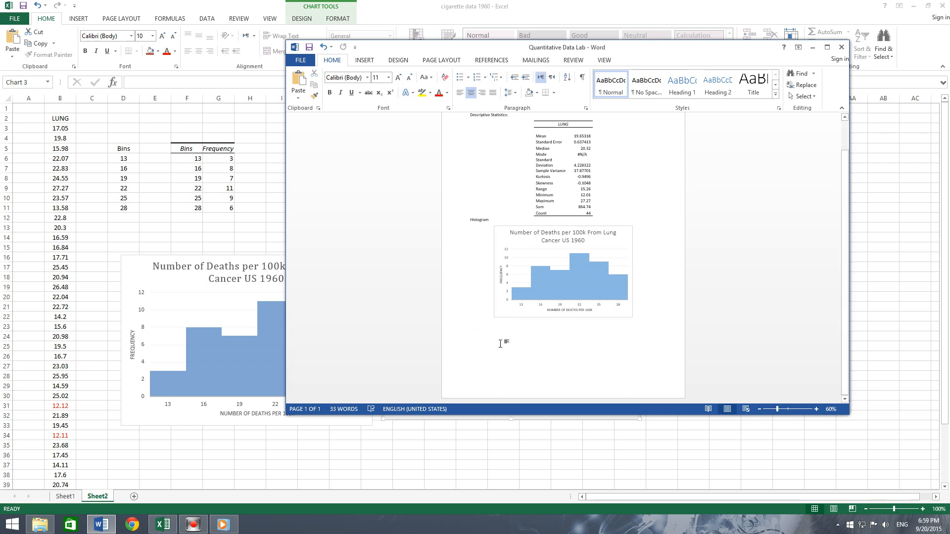
double_click(496, 368)
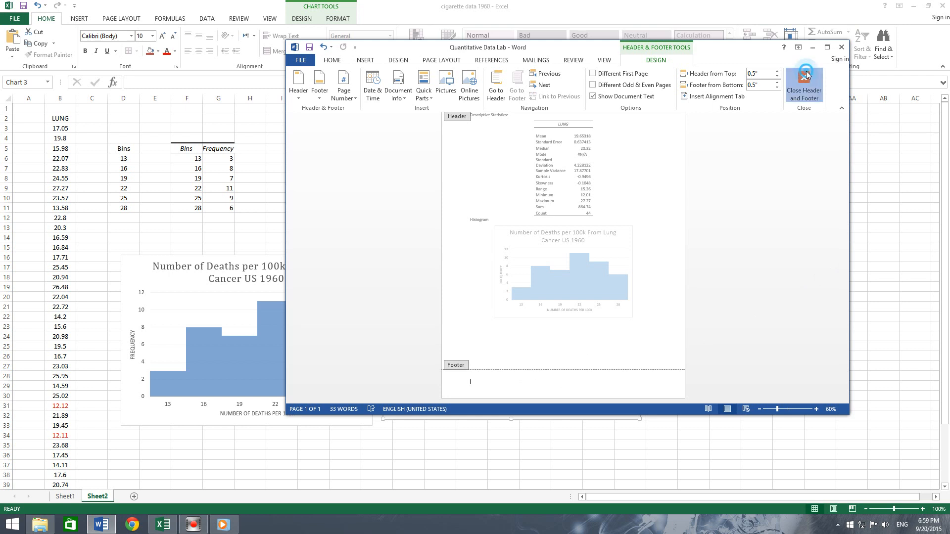
left_click(804, 87)
left_click(365, 59)
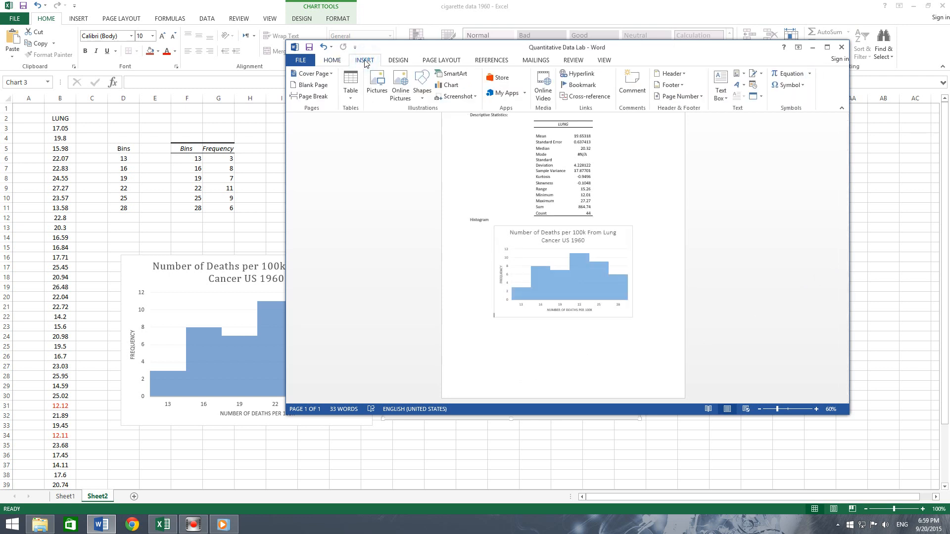
left_click(312, 97)
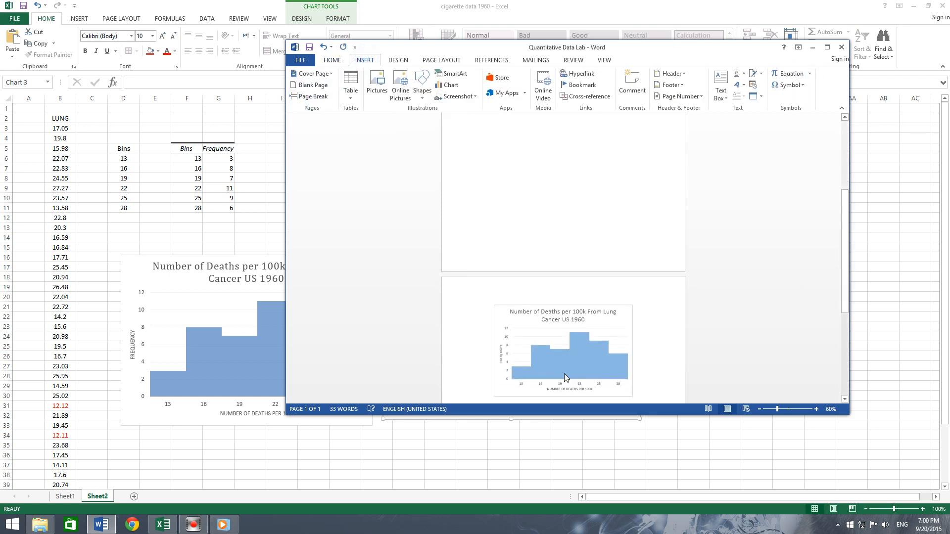
scroll(497, 229, "up", 3)
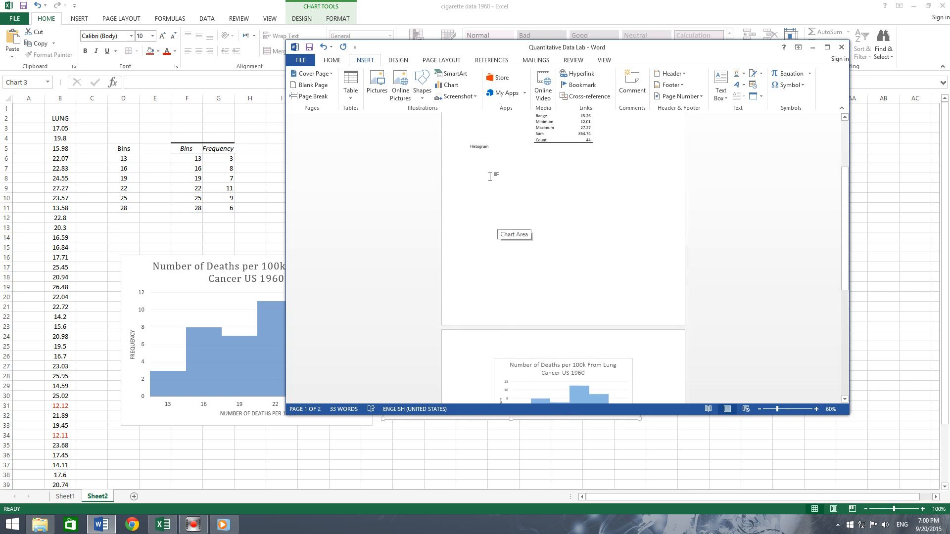
key("ctrl+z")
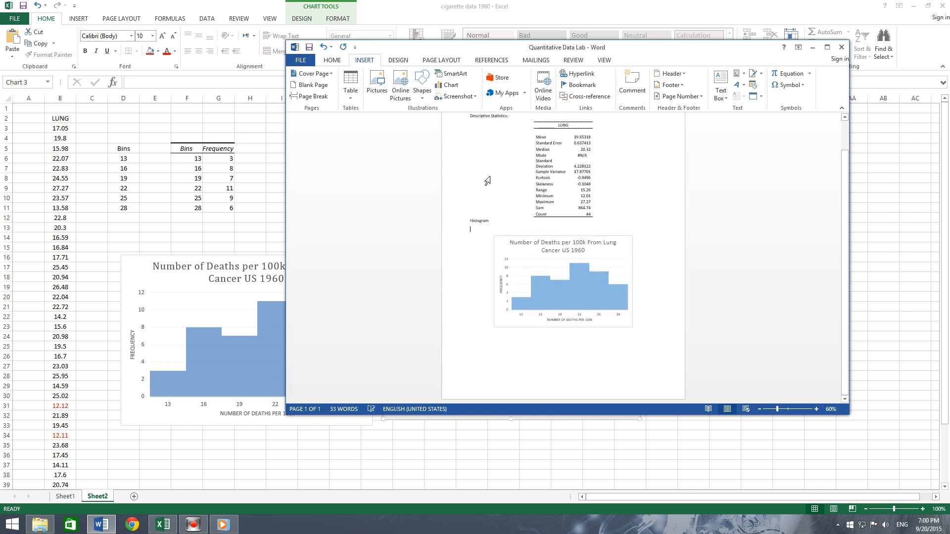
Step: Add the label "Frequency Polygon:" below the histogram and paste the line scatter chart beneath it
left_click(492, 360)
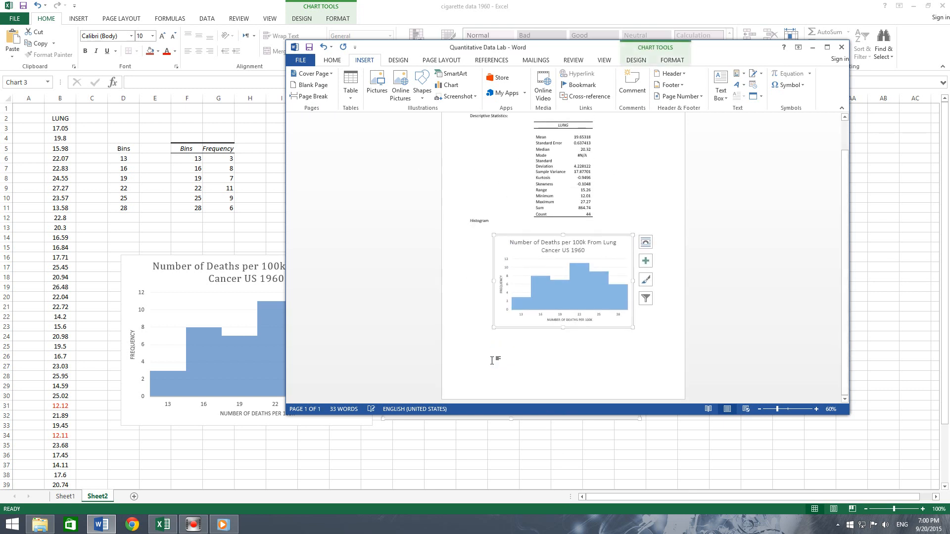
left_click(493, 360)
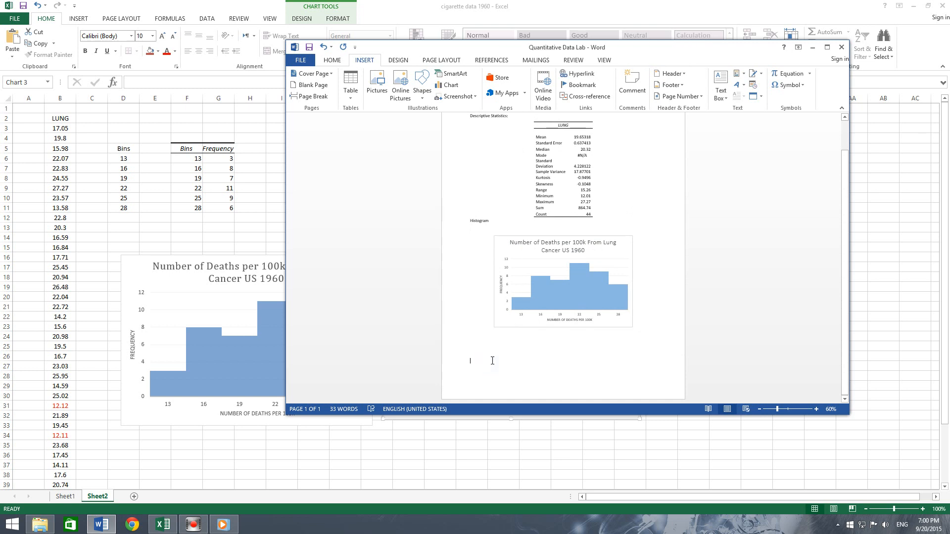
key("BackSpace")
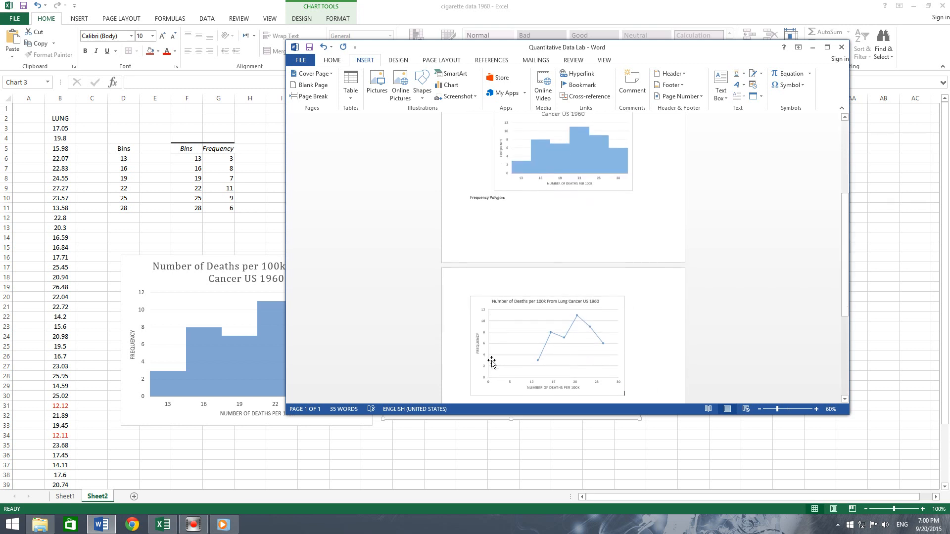
Step: Insert a page break before the "Frequency Polygon:" label and center the line scatter chart beneath it
left_click(468, 199)
left_click(312, 98)
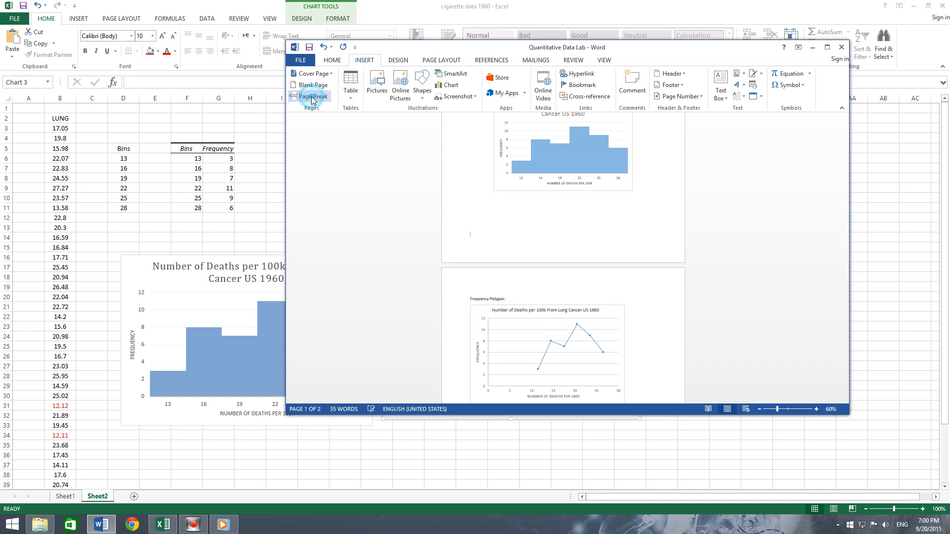
left_click(592, 305)
left_click(328, 62)
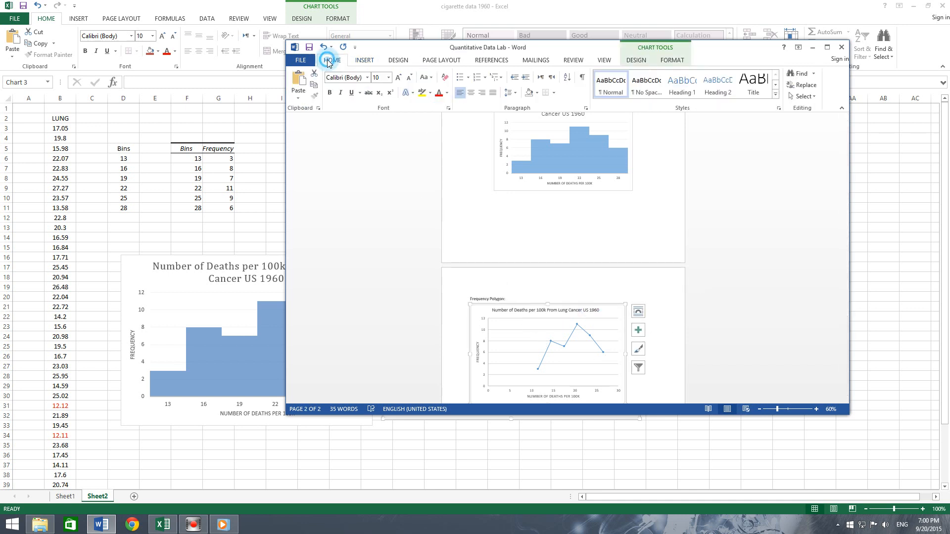
left_click(474, 96)
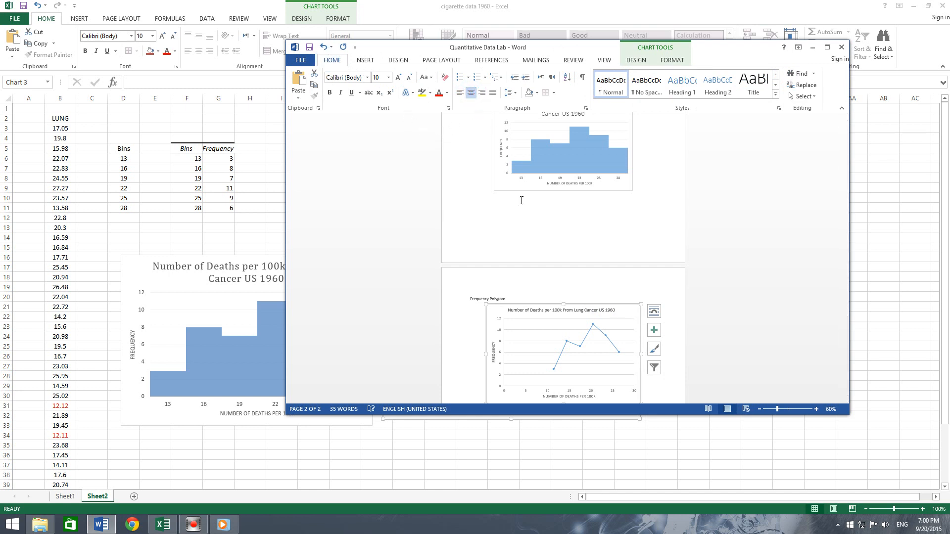
Step: Enlarge the lab report's view to 100% and place the insertion point beneath the frequency polygon
scroll(707, 303, "down", 1)
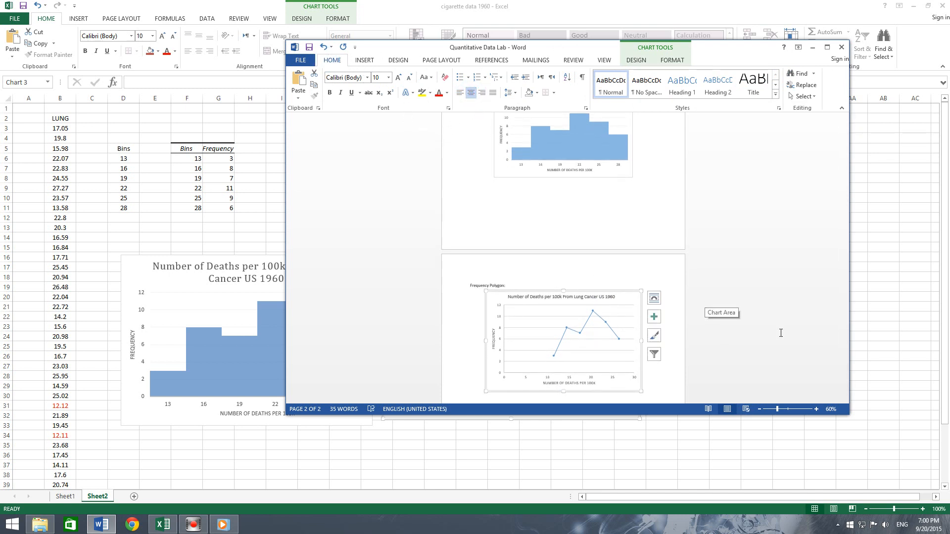
left_click(816, 409)
left_click(816, 409)
left_click(817, 409)
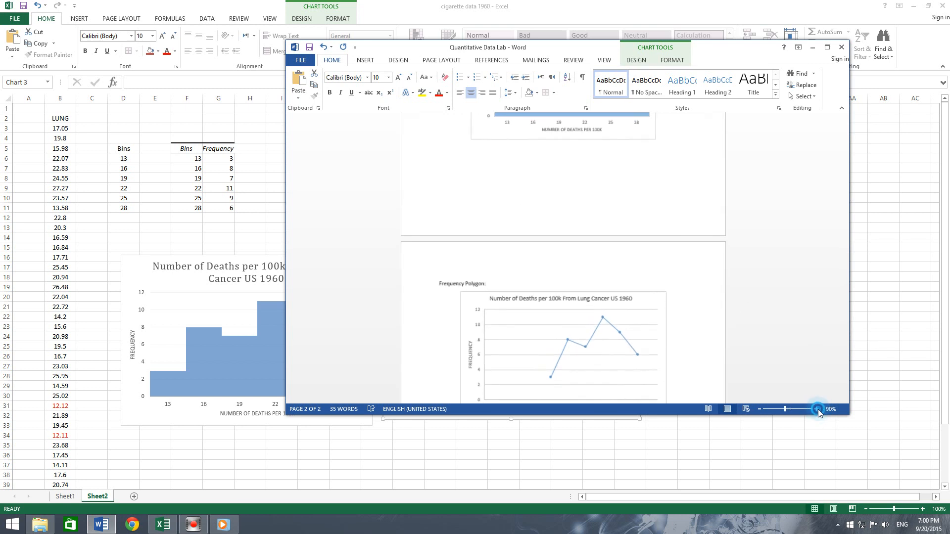
left_click(816, 410)
left_click_drag(843, 261, 844, 294)
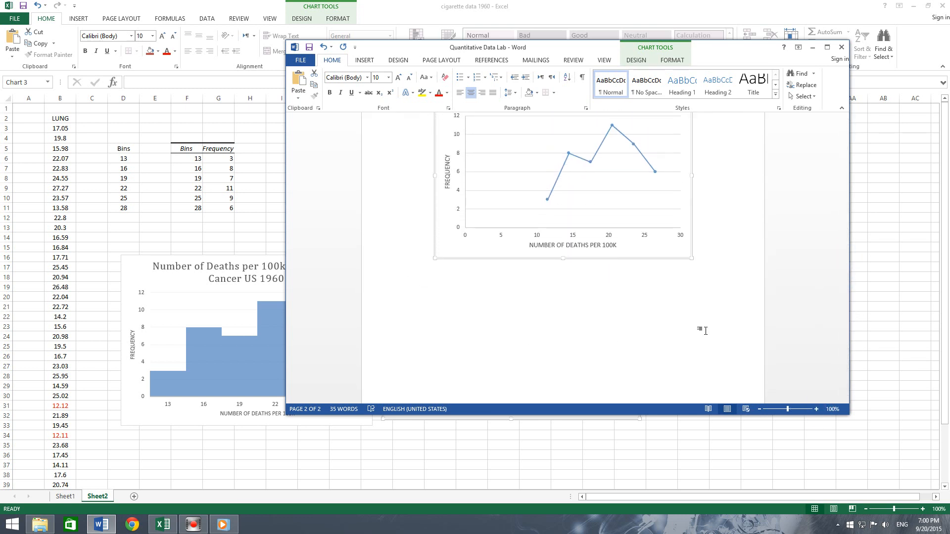
left_click(427, 279)
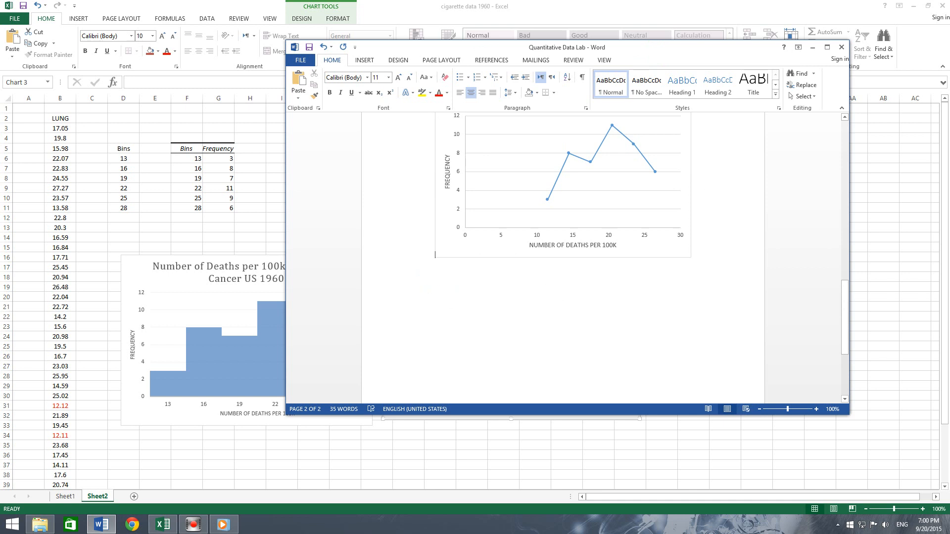
scroll(564, 257, "up", 1)
double_click(426, 328)
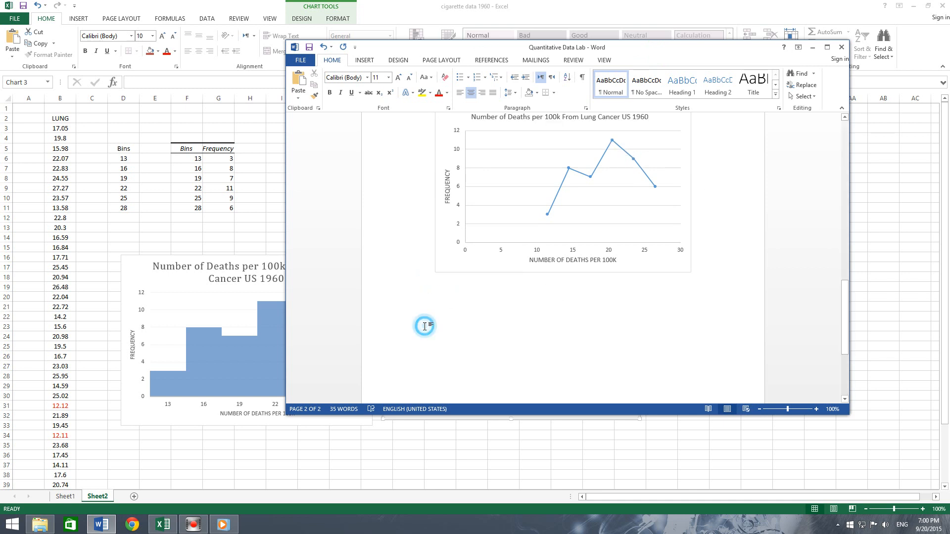
Step: Switch to the Excel workbook and copy the LB, UB, Mid Pt and Frequency table in J5:M11
left_click(226, 309)
left_click(534, 159)
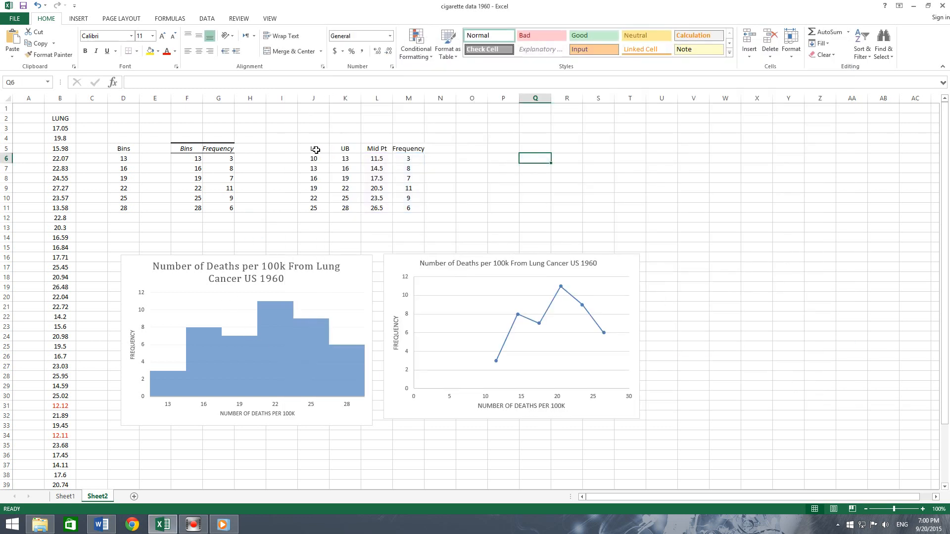
left_click_drag(315, 150, 405, 207)
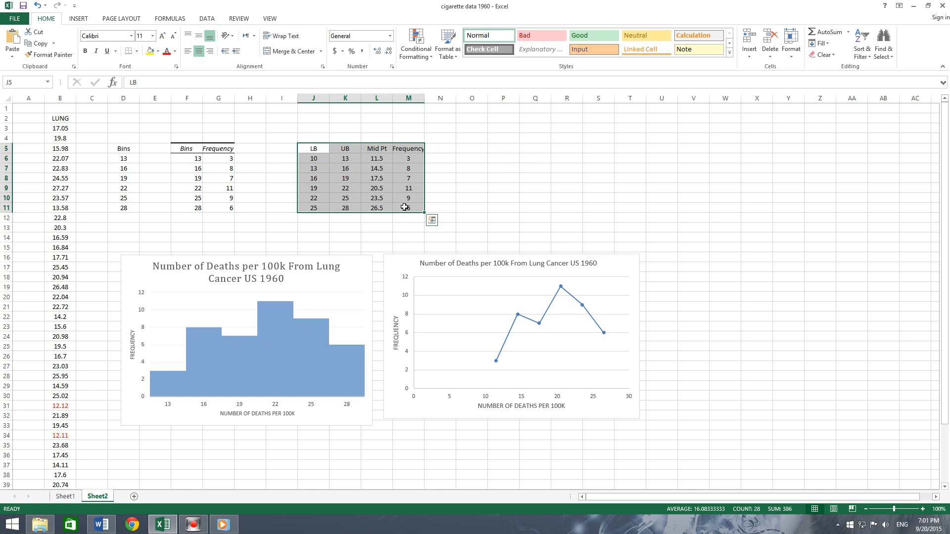
key("ctrl+c")
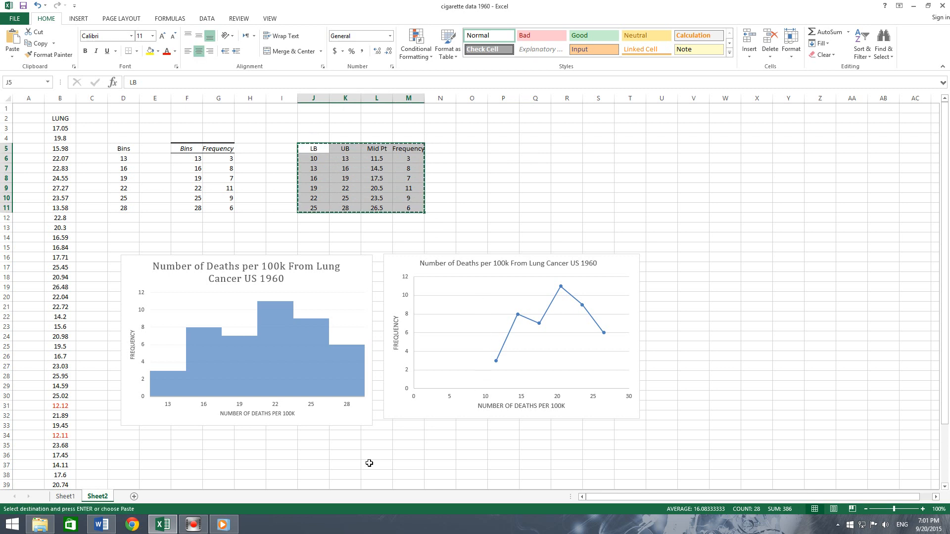
Step: Switch back to the Word report and paste the copied table on a left-aligned line below the frequency polygon
left_click(105, 526)
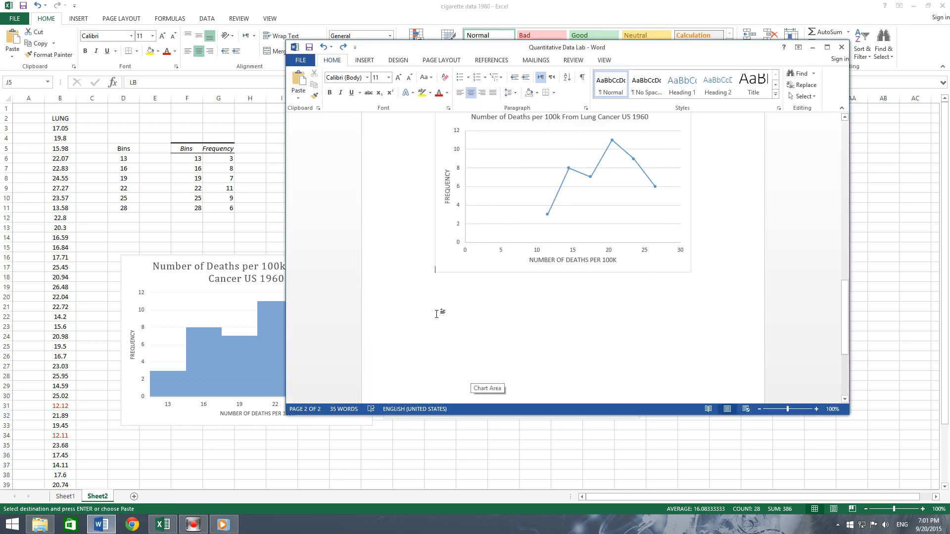
left_click(439, 314)
left_click(431, 326)
left_click(431, 332)
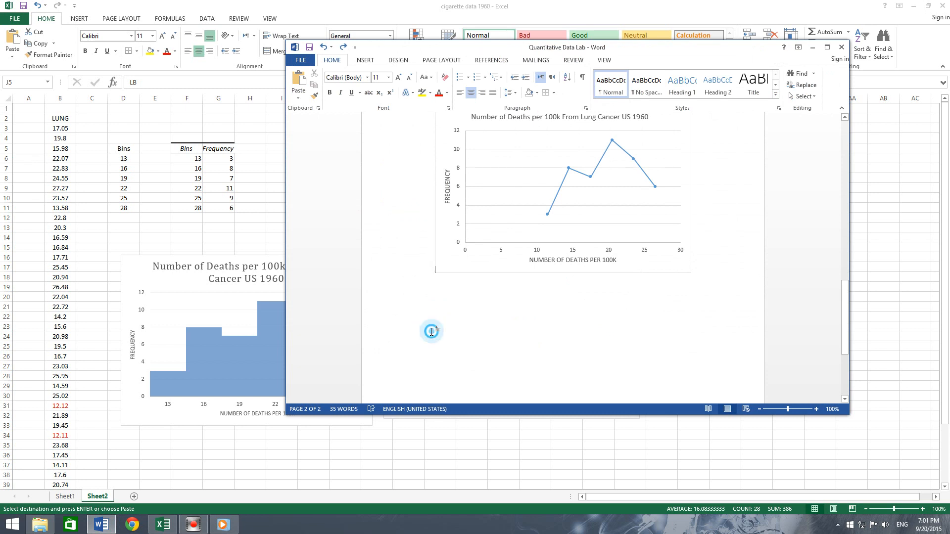
double_click(450, 339)
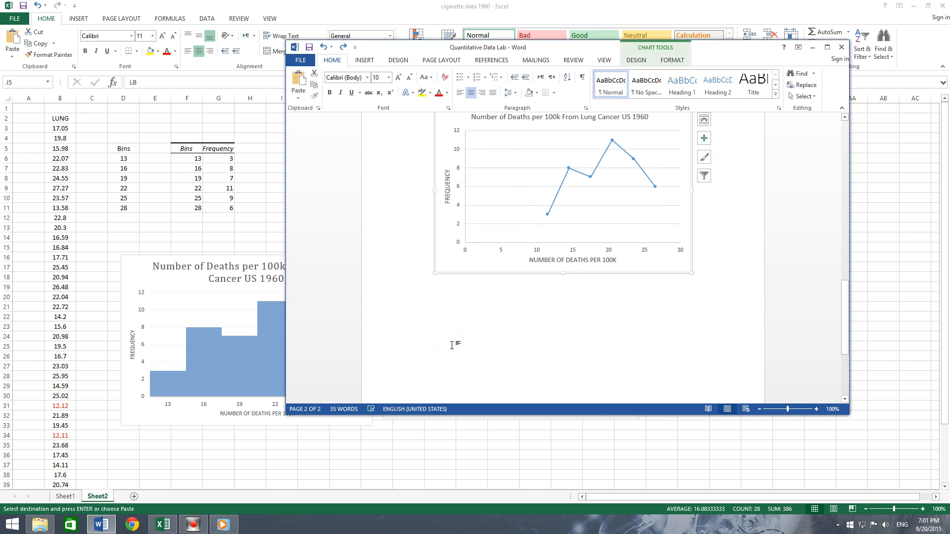
left_click(436, 342)
left_click(437, 342)
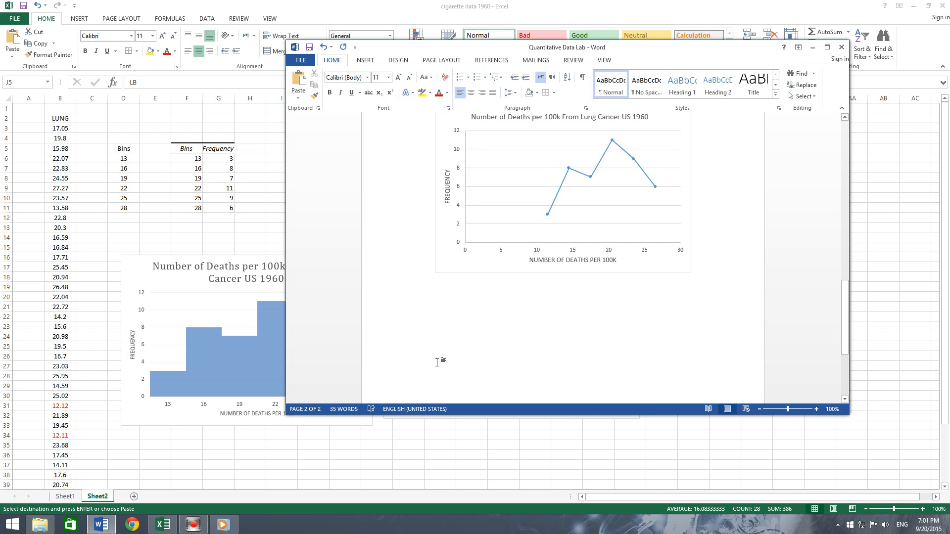
key("ctrl+v")
Step: Remove the blank lines between the frequency polygon and the pasted table, and add an empty line after the table
left_click(425, 273)
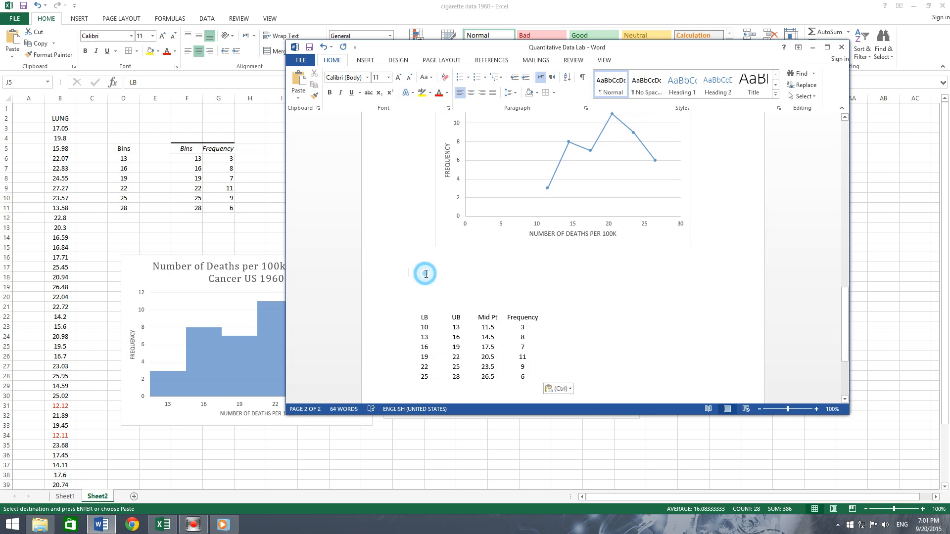
key("Delete")
key("Delete")
key("Delete")
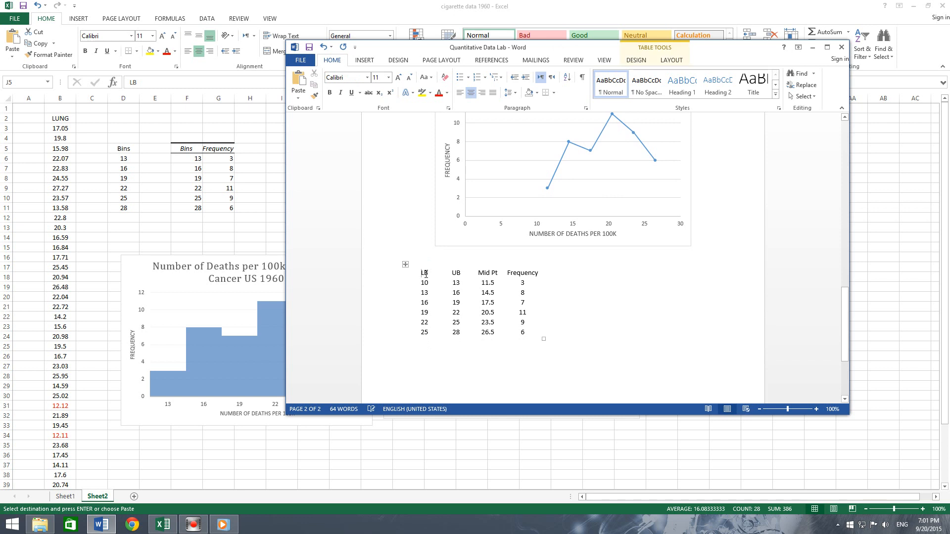
left_click(456, 372)
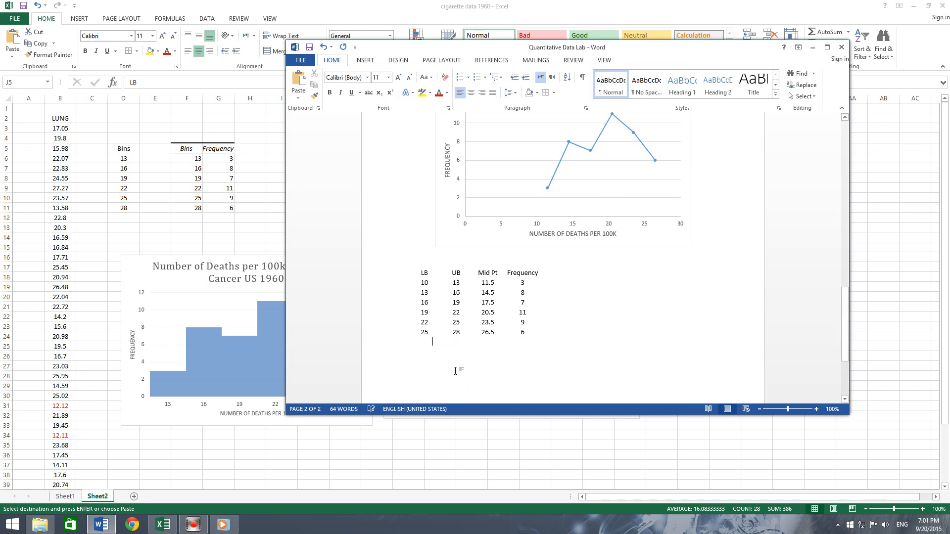
key("Return")
Step: Review the report's frequency polygon, histogram and frequency table, and return to the Excel worksheet
left_click_drag(847, 327, 849, 301)
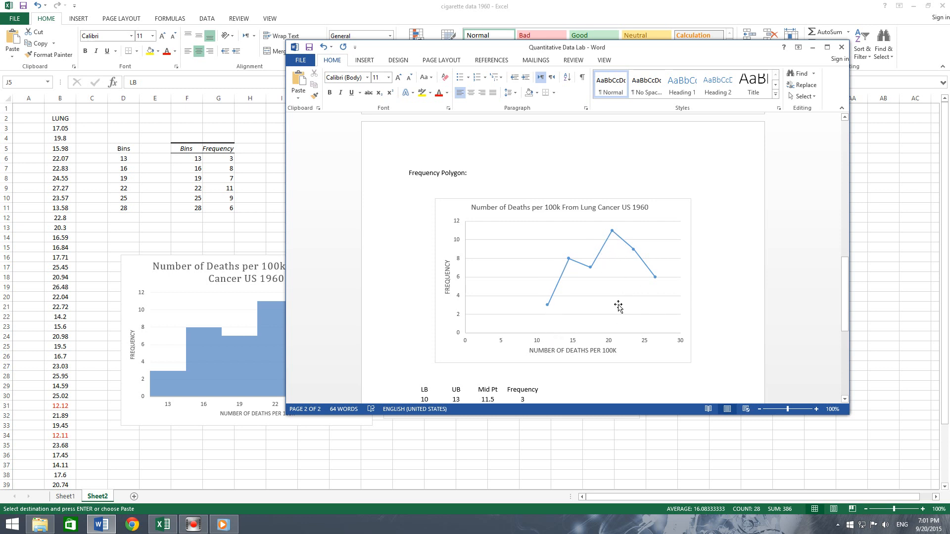
left_click_drag(845, 296, 843, 229)
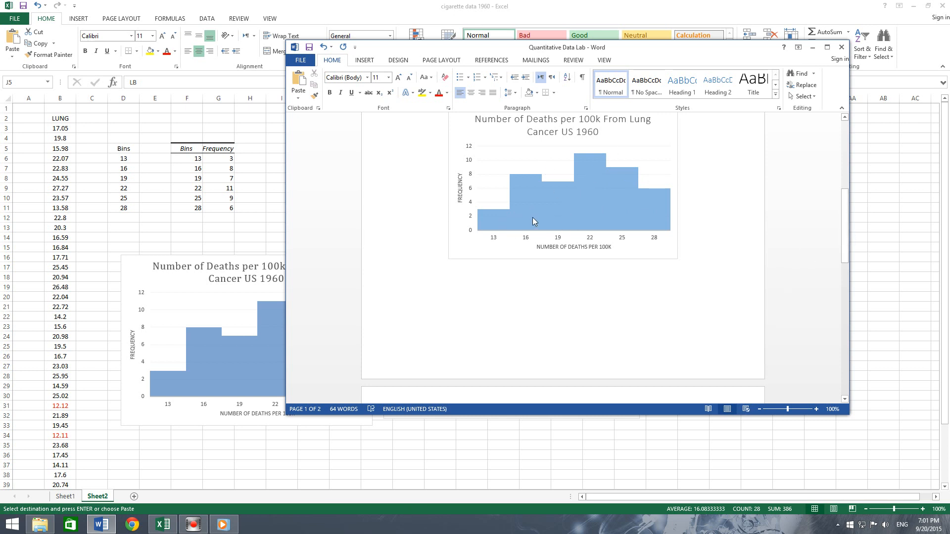
mouse_move(503, 225)
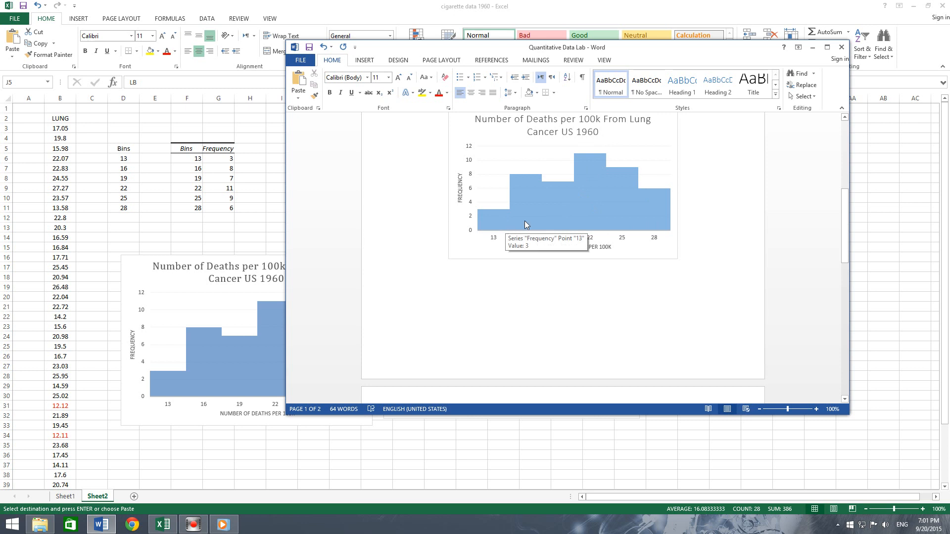
scroll(841, 219, "down", 10)
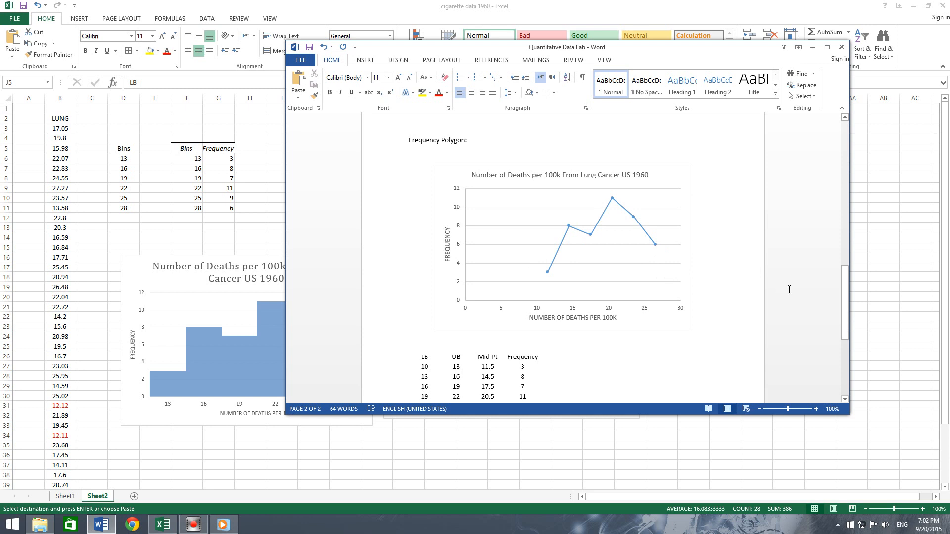
left_click_drag(845, 284, 845, 307)
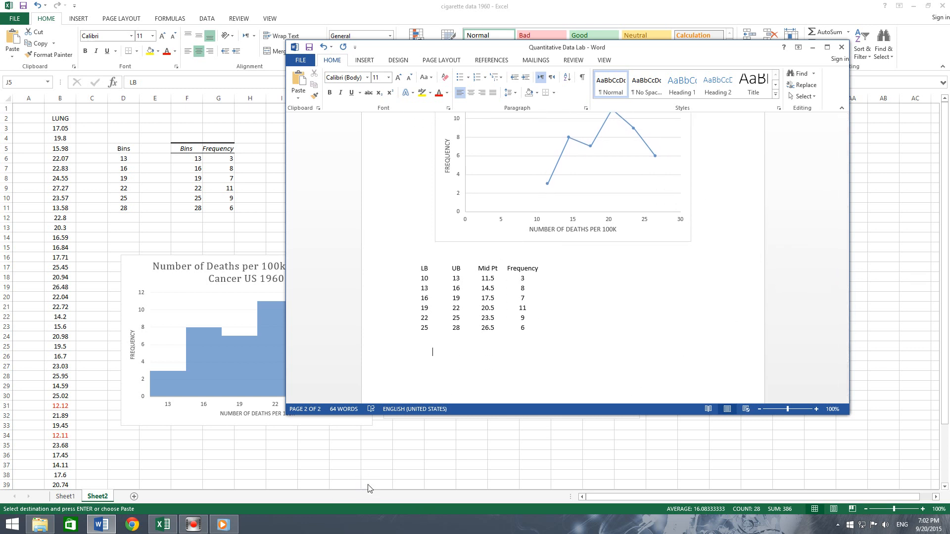
left_click(815, 48)
left_click(473, 199)
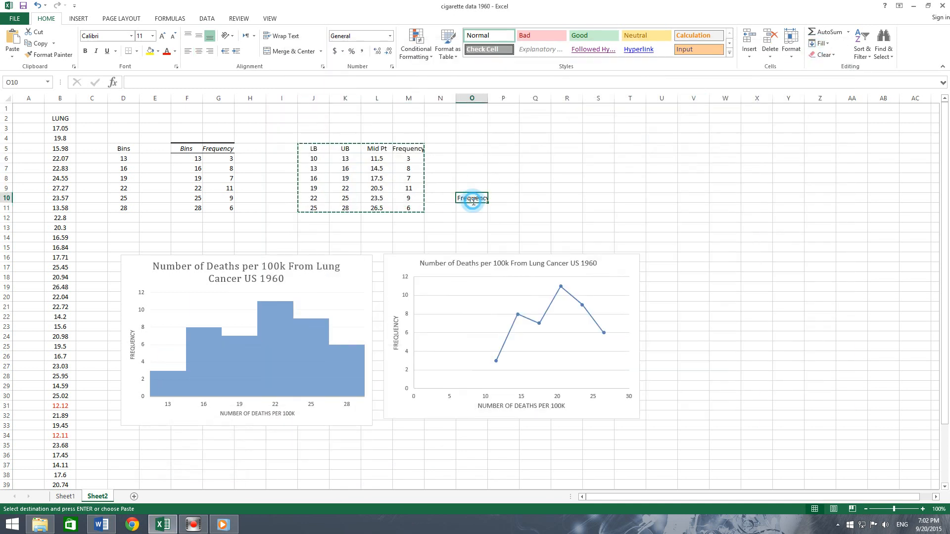